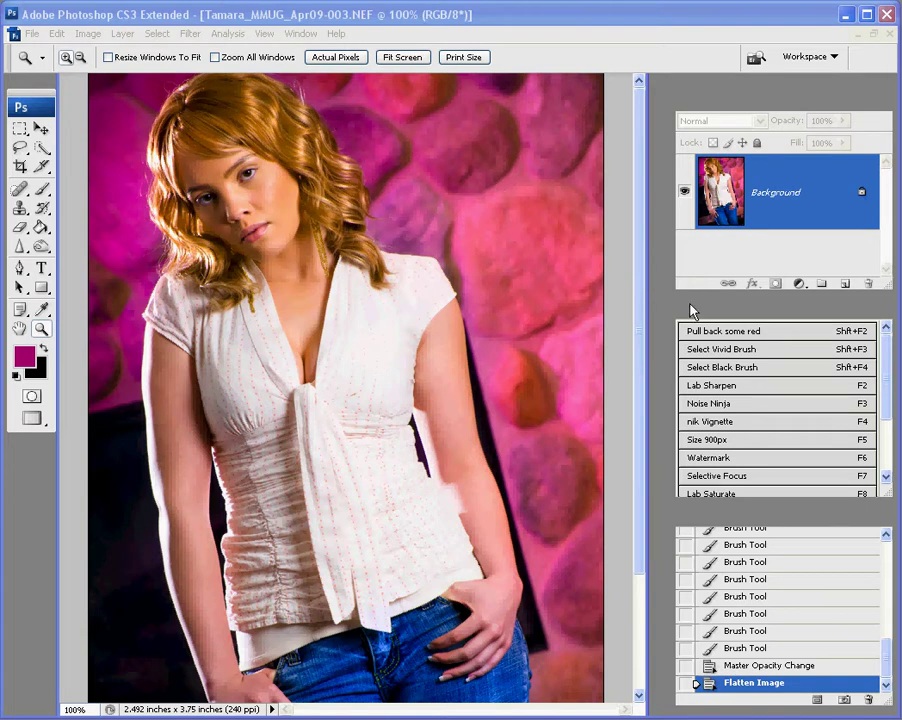
- Run the Select Black Brush action and stop it at the unavailable Select step
left_click(760, 367)
left_click(435, 290)
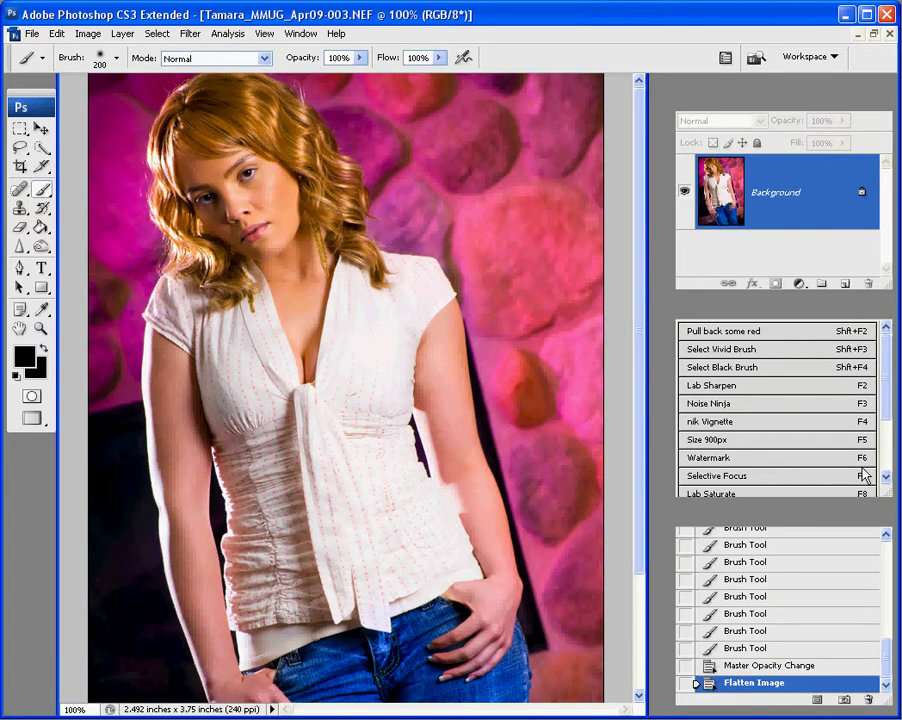
- Run the Watermark action to add Hard Light Layer 1 with Drop and Inner Shadow effects
left_click(755, 466)
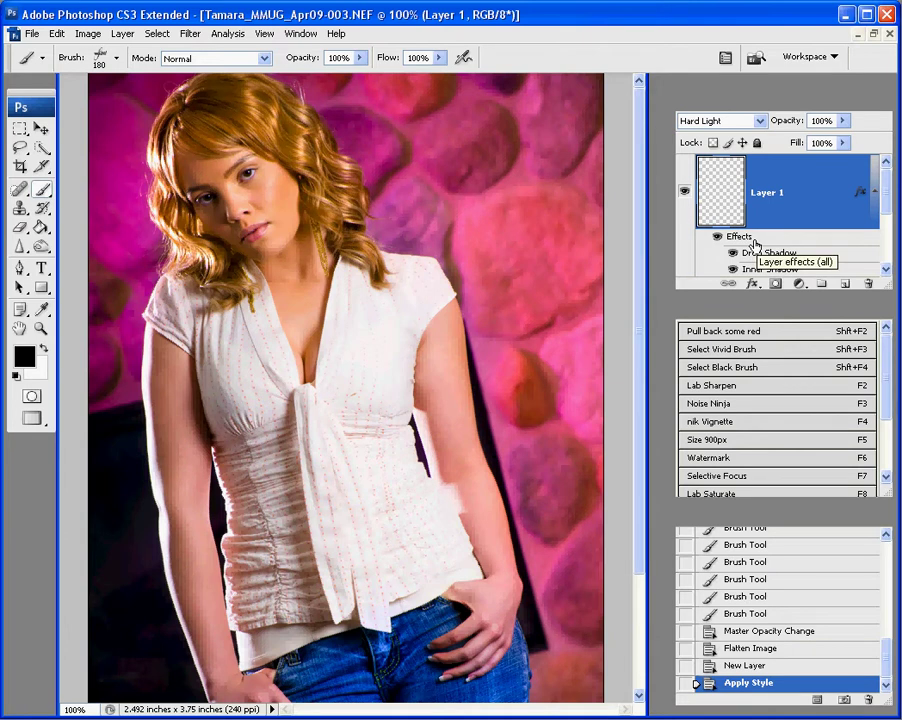
- Stamp the mlp2008 signature brush once near the photo's top-right corner on Layer 1
mouse_move(887, 190)
left_mouse_down()
mouse_move(888, 238)
mouse_move(893, 183)
left_mouse_up()
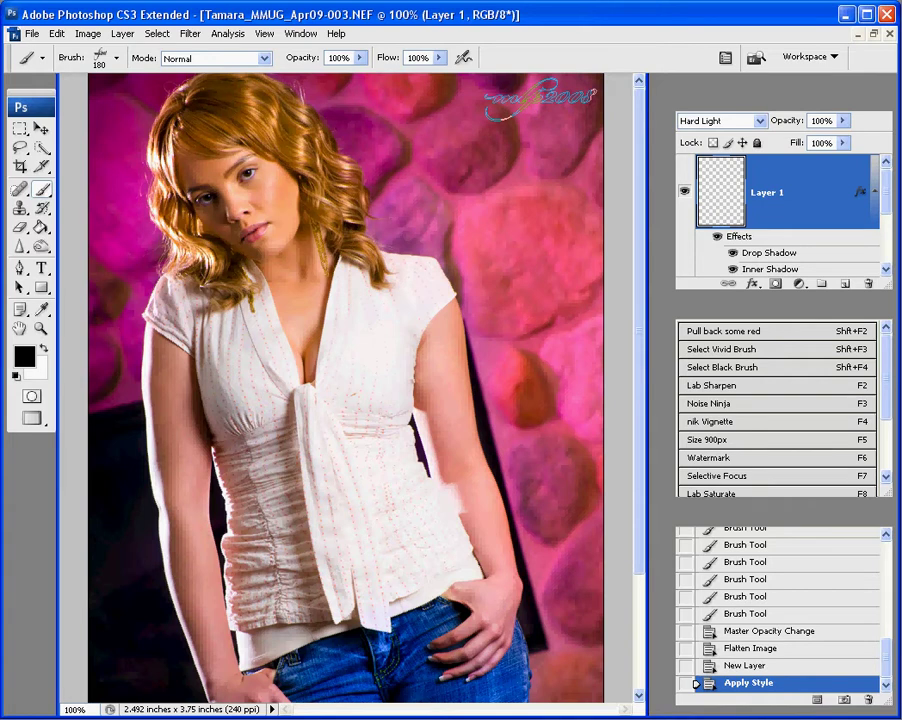
left_click(540, 100)
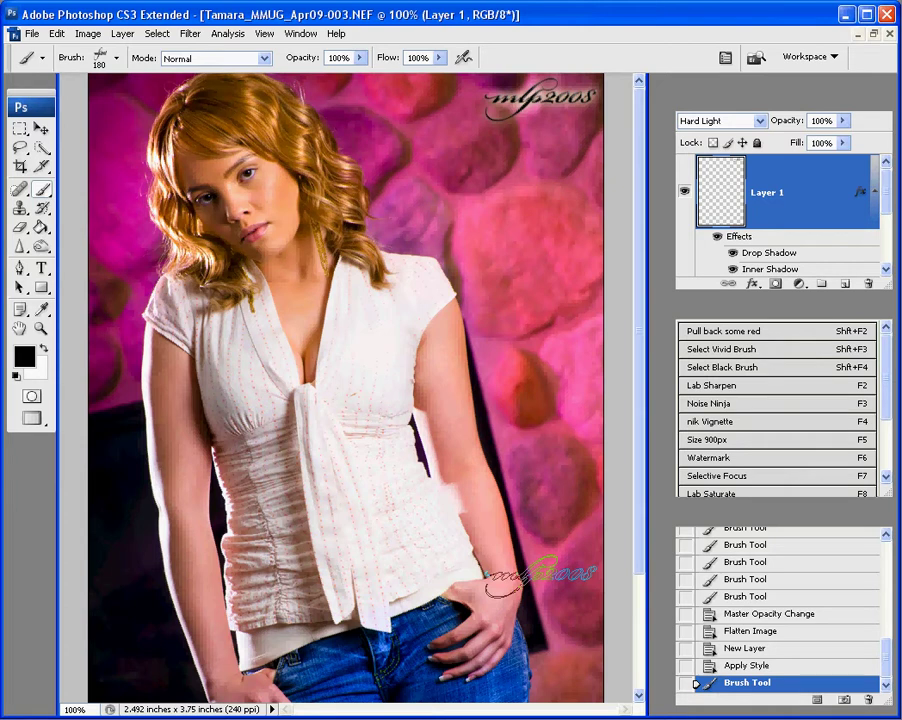
left_click_drag(885, 195, 886, 218)
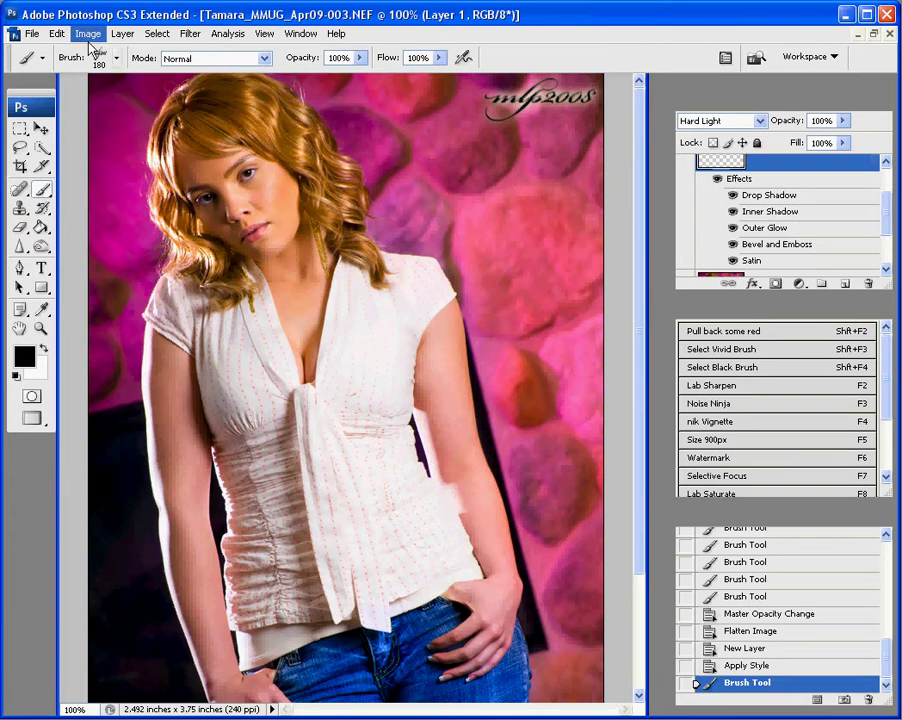
- Flatten the image to one Background layer, hide the panels and maximize the document window
left_click(123, 34)
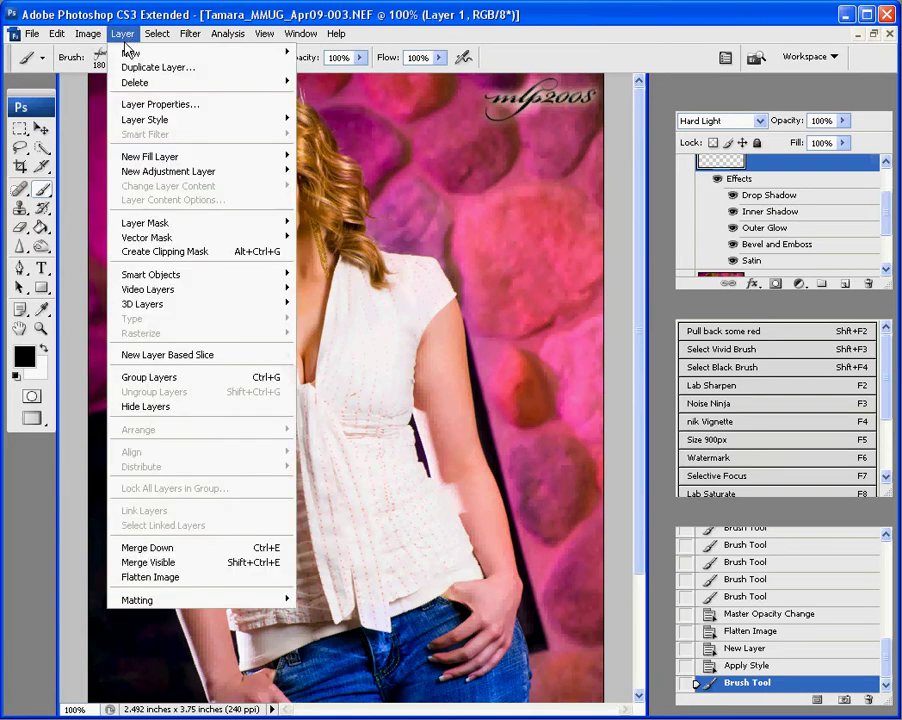
left_click(172, 589)
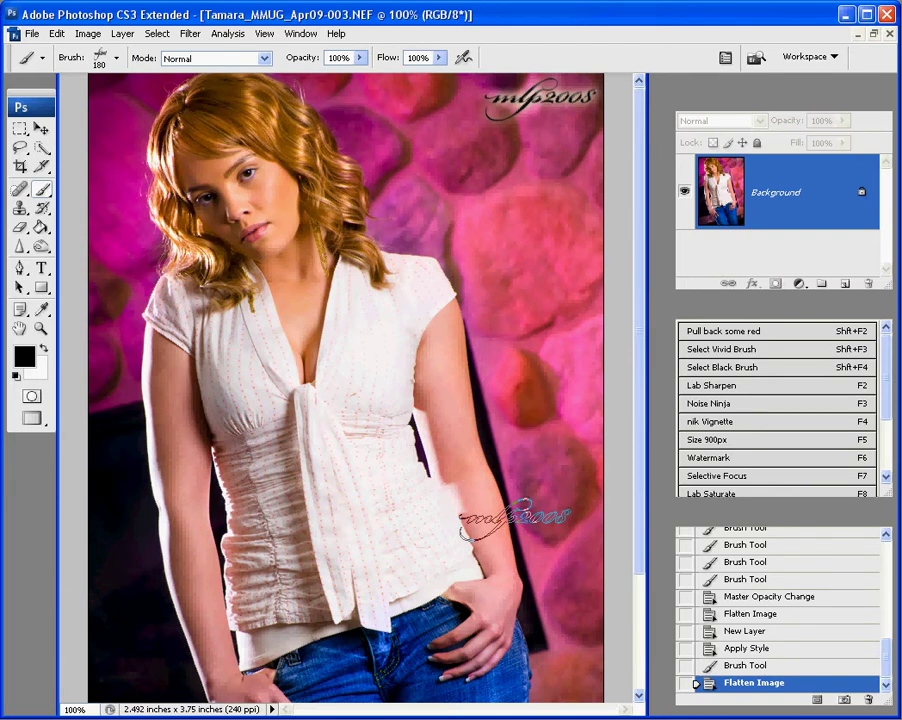
key("Tab")
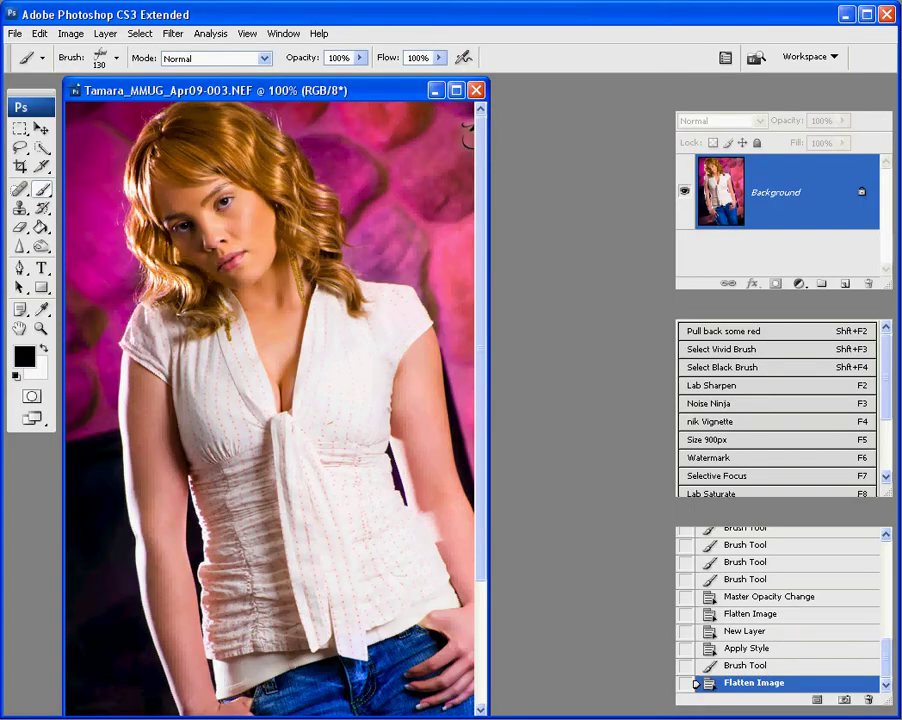
double_click(330, 90)
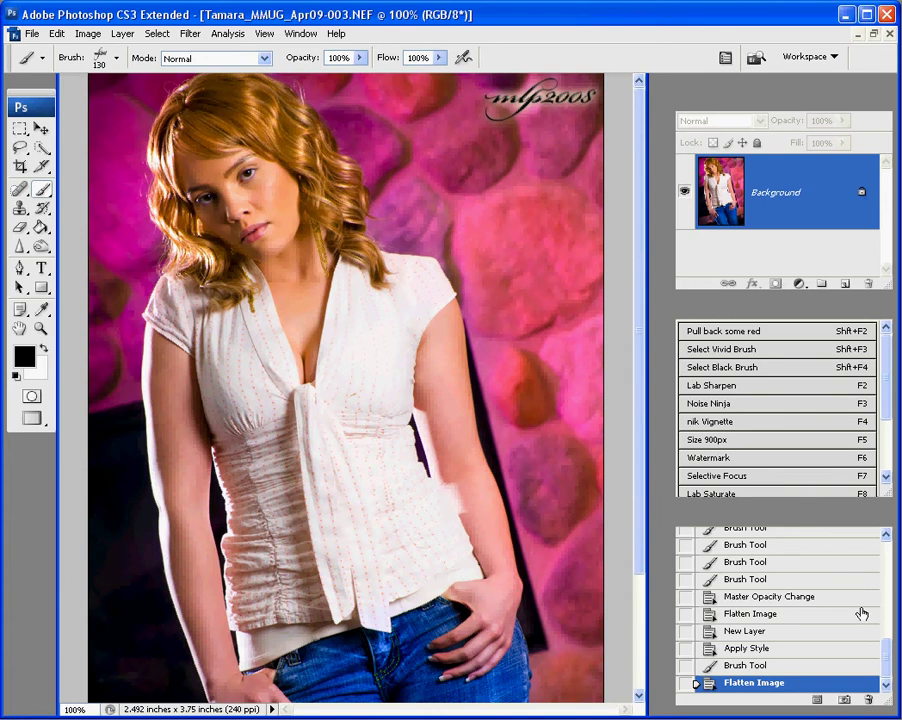
- In Save for Web & Devices, optimize the JPEG to a 300K file size, giving quality 87
left_click(31, 33)
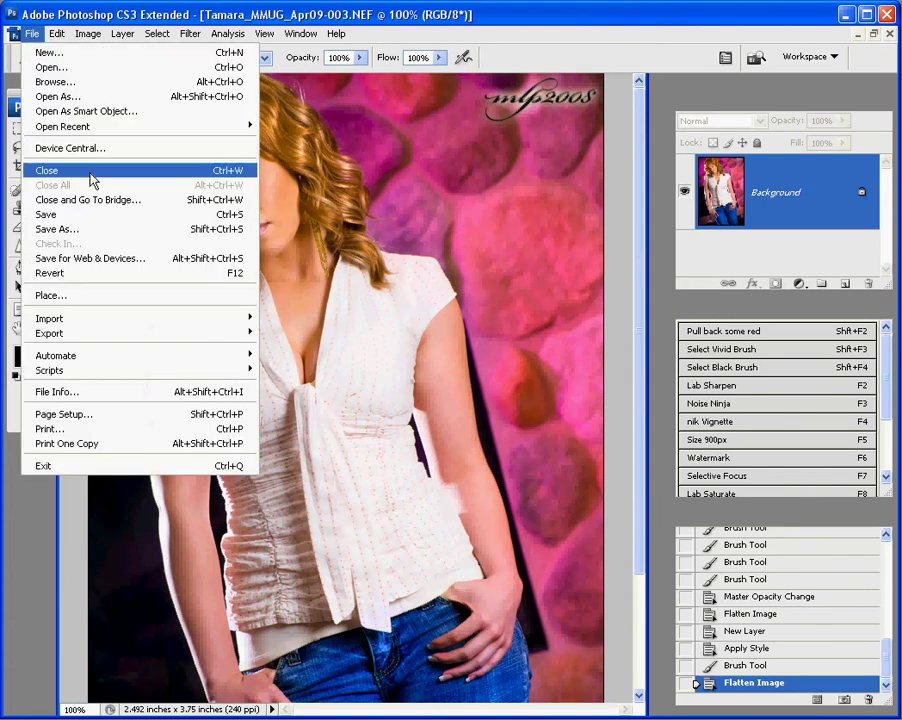
left_click(118, 260)
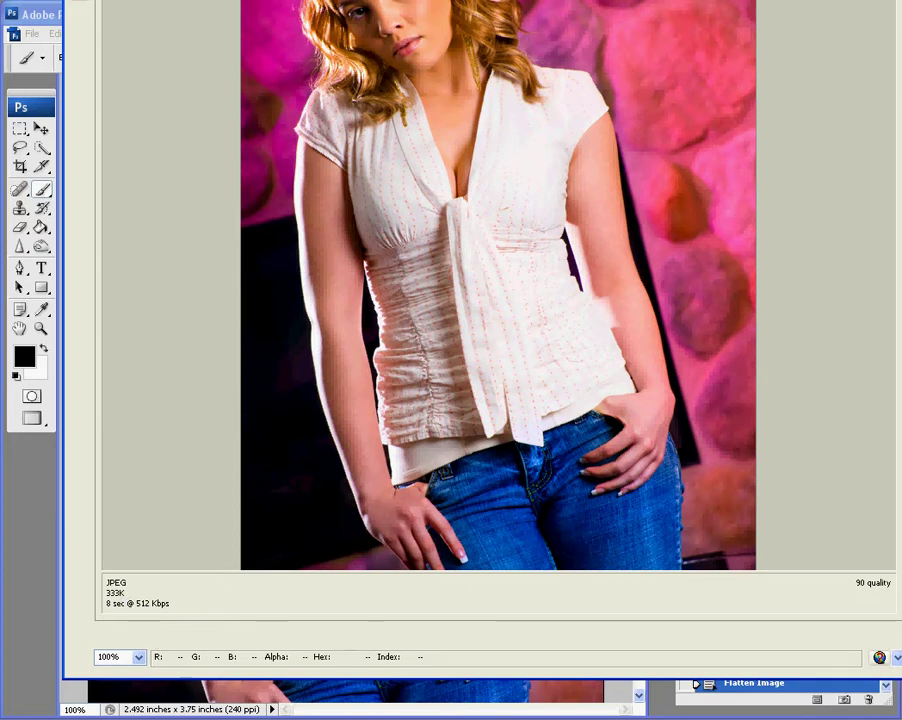
left_click_drag(862, 0, 604, 46)
left_click(851, 158)
left_click(812, 62)
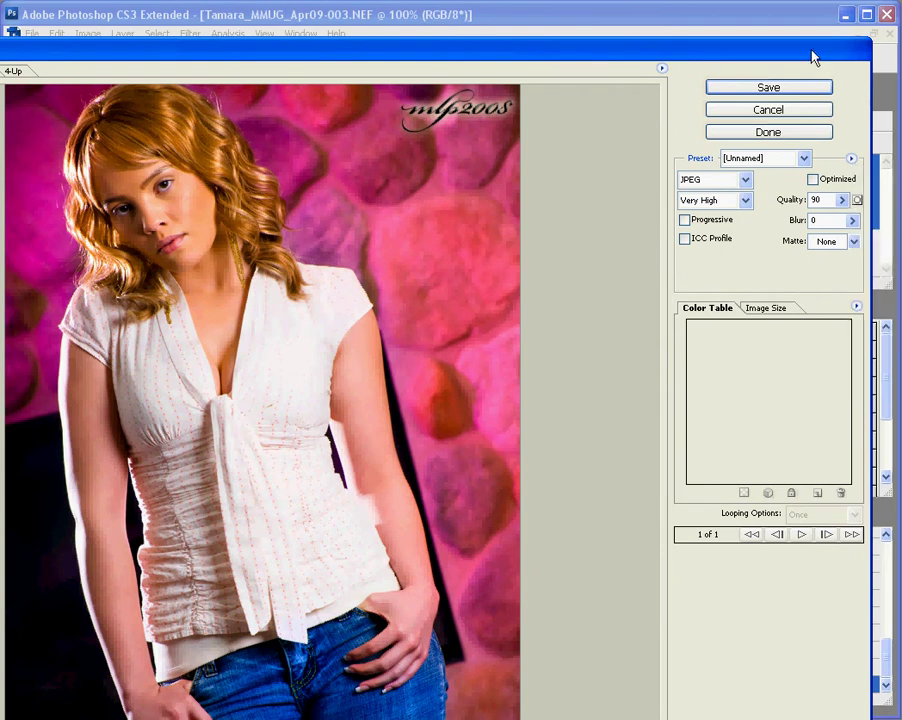
left_click_drag(808, 58, 728, 92)
left_click(740, 159)
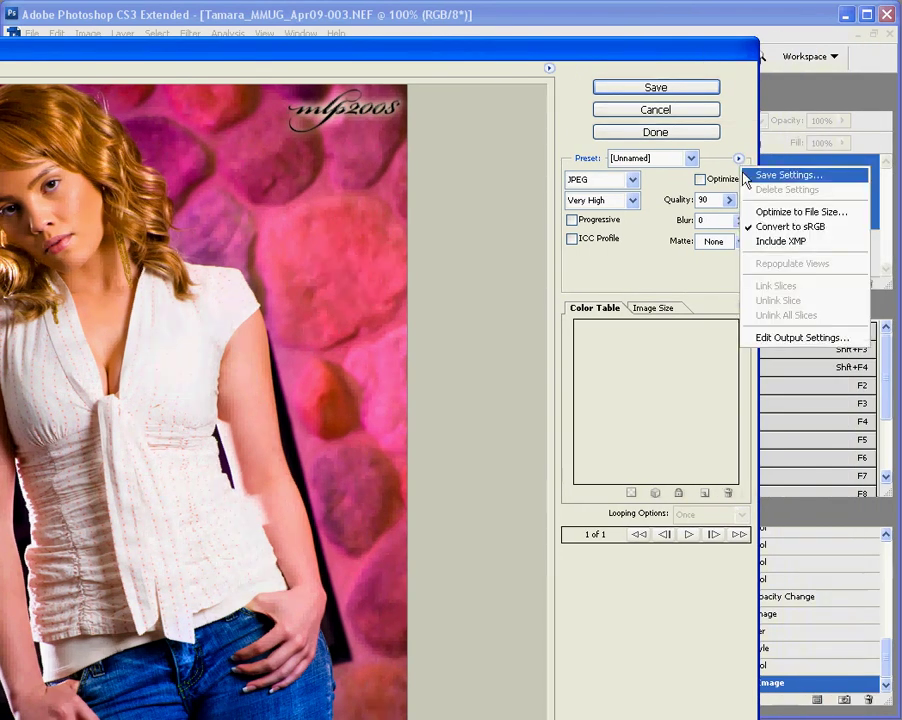
left_click(799, 213)
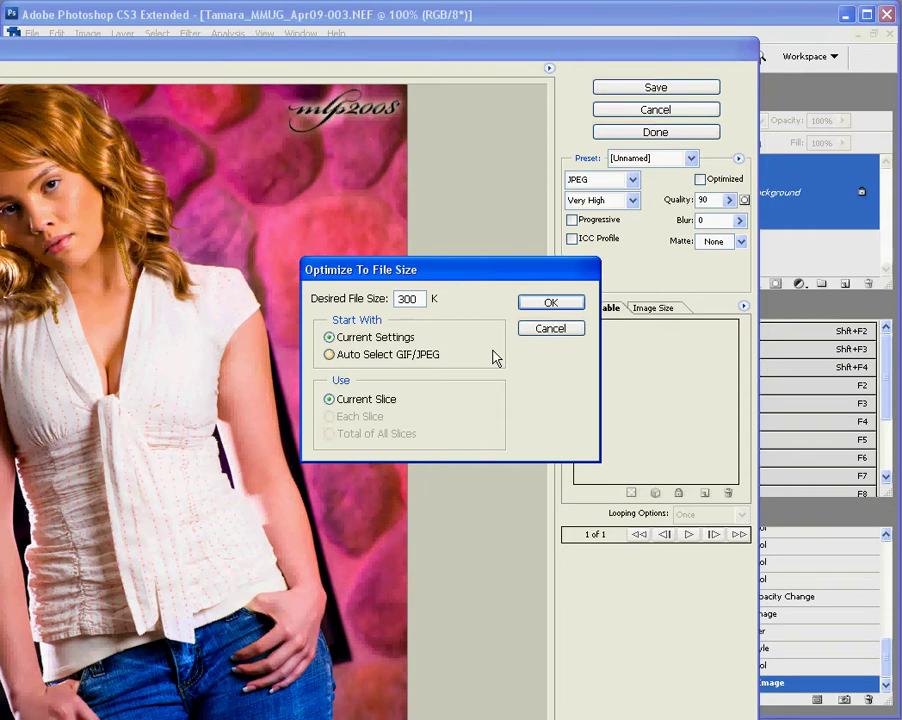
left_click(546, 305)
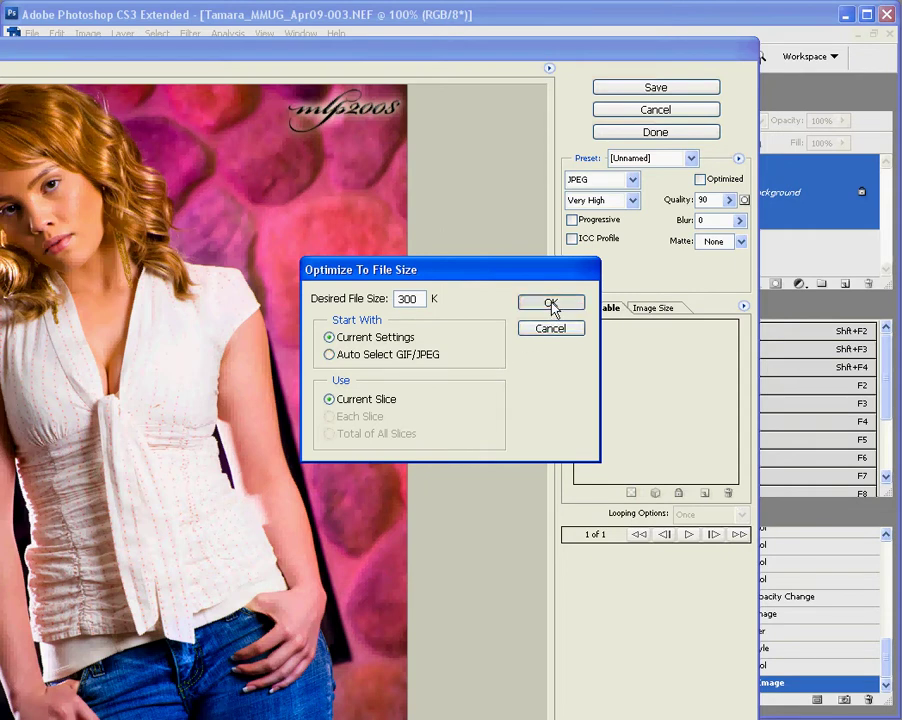
left_click(551, 305)
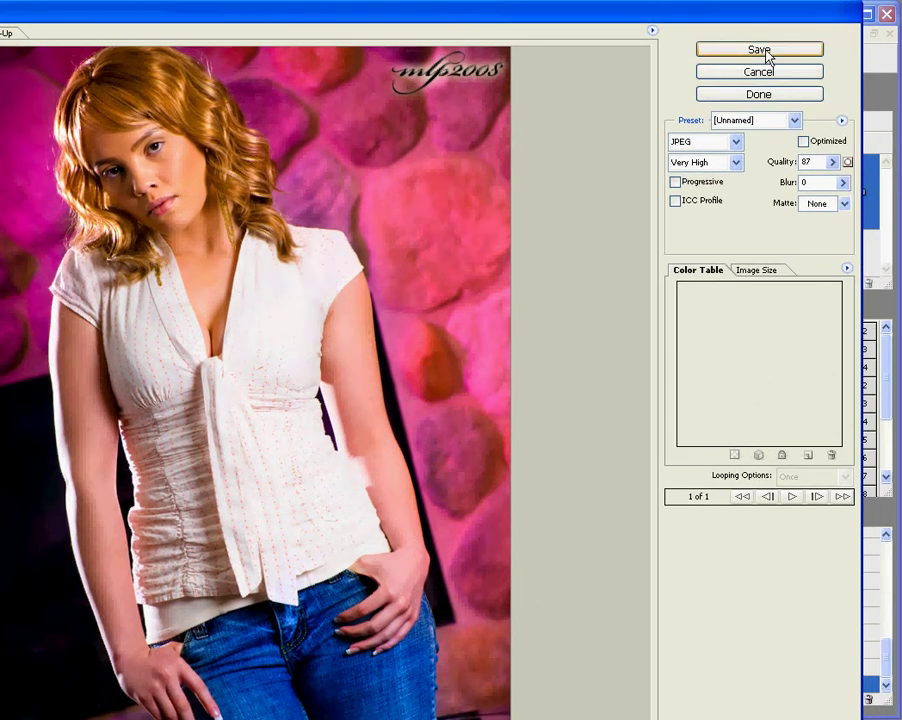
- Save the optimized JPEG of the portrait to the Desktop
left_click(762, 52)
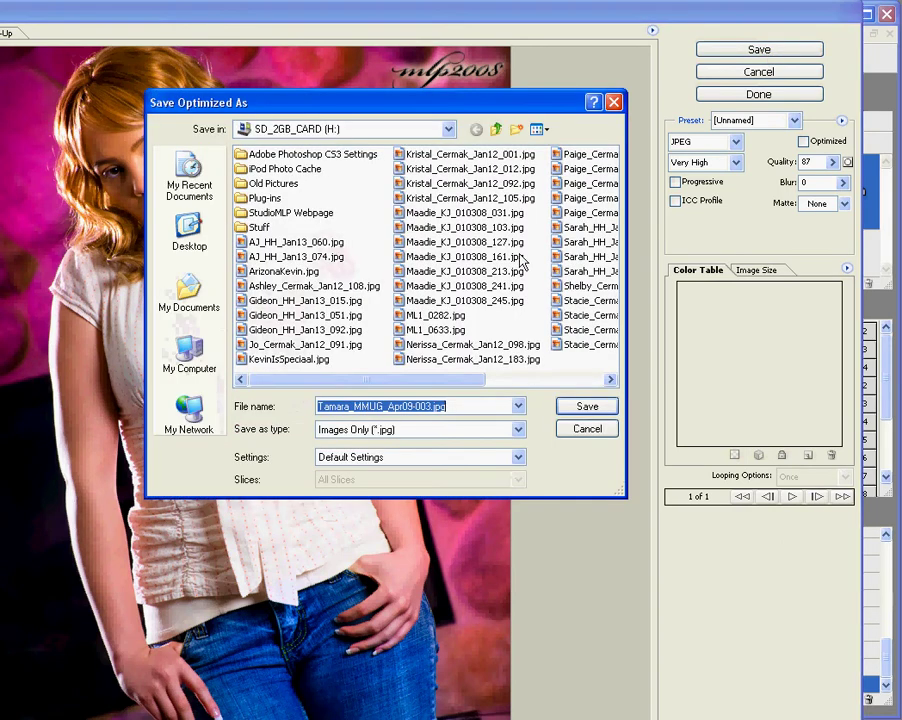
left_click(189, 238)
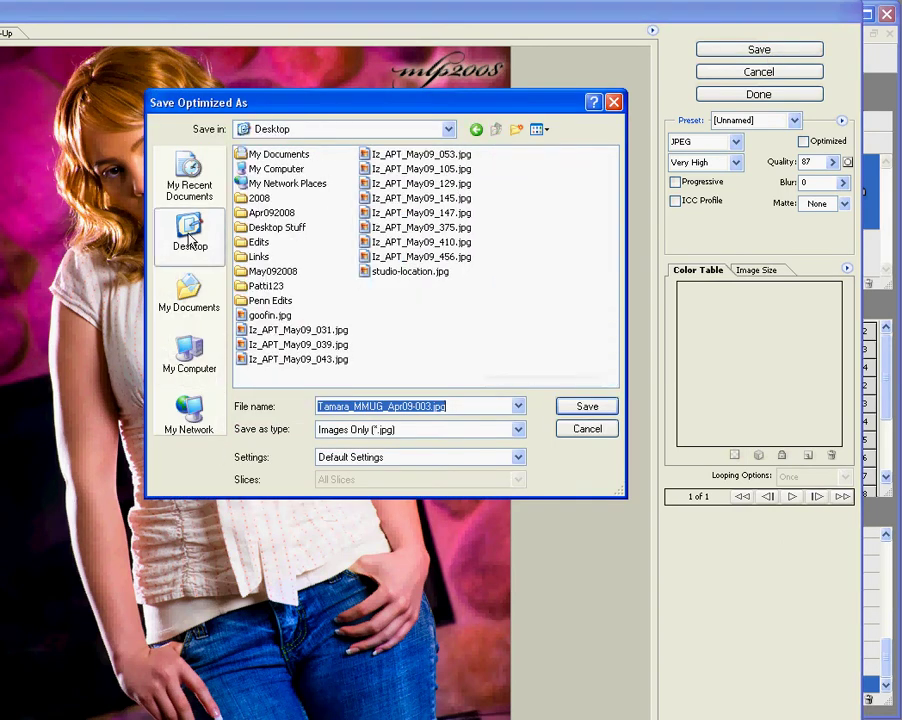
left_click(588, 407)
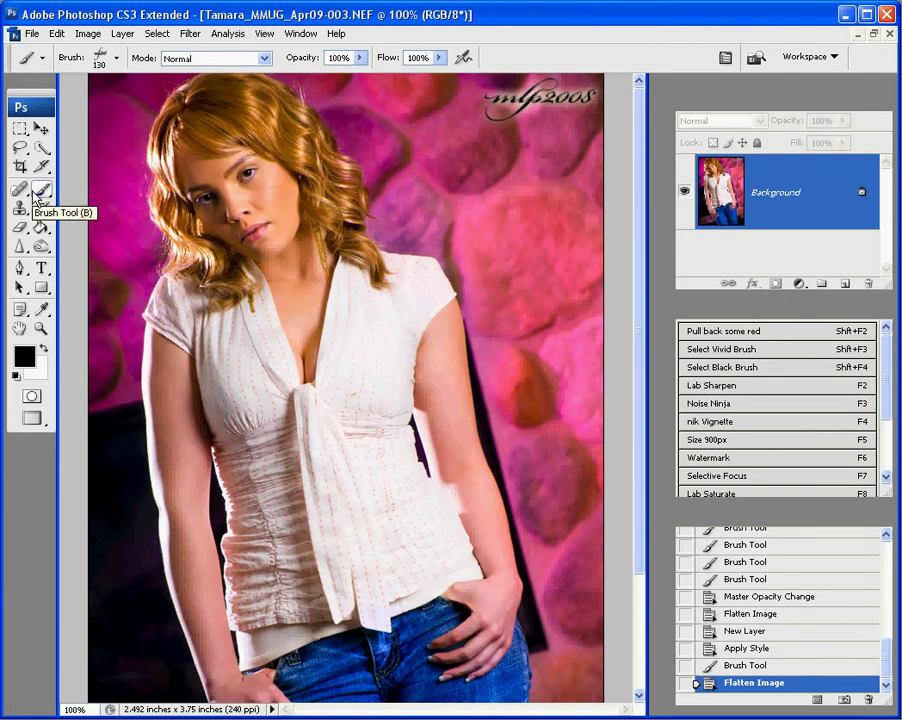
- Apply Unsharp Mask with Amount 175%, Radius 2.0 pixels and Threshold 1
left_click(189, 34)
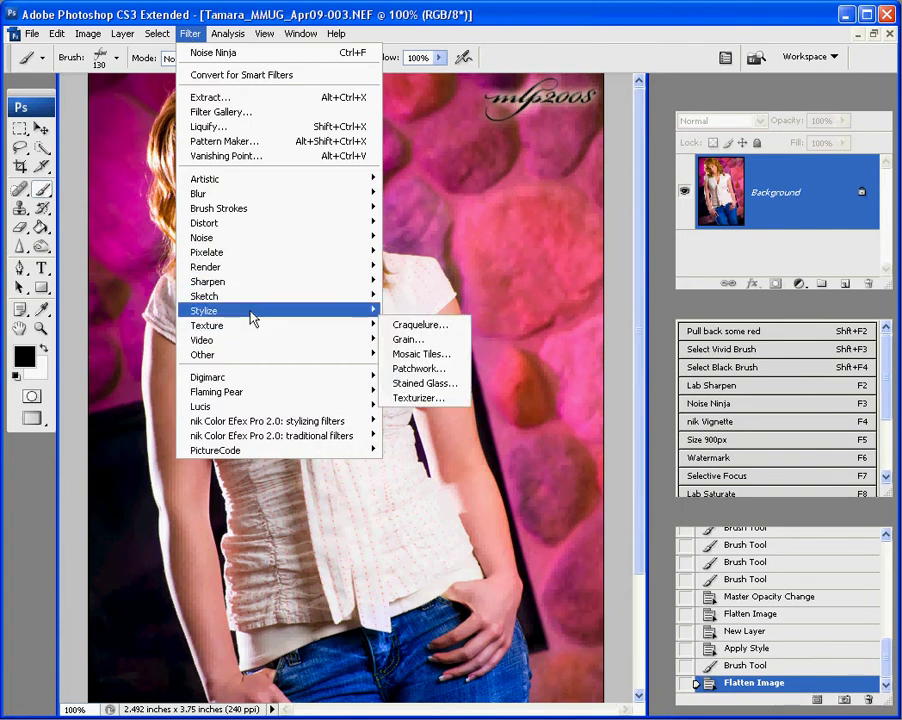
mouse_move(254, 283)
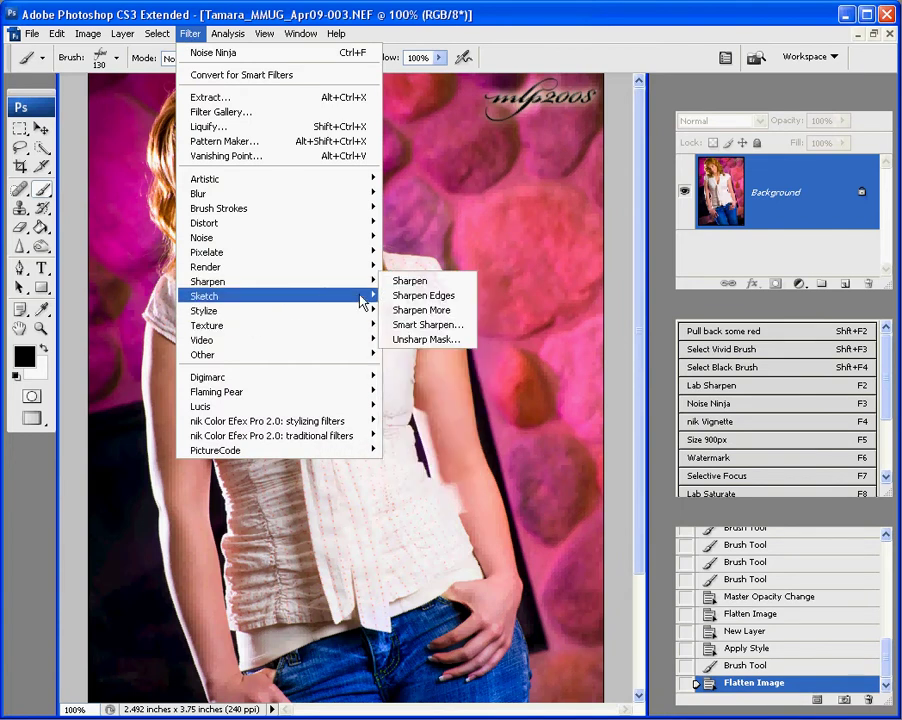
left_click(411, 341)
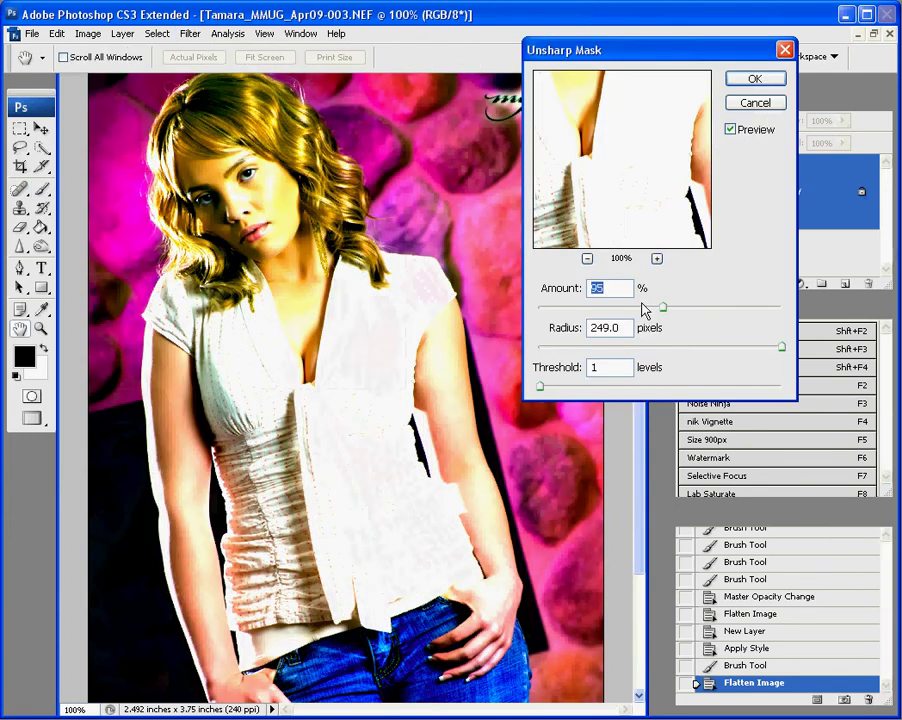
left_click(557, 347)
left_click_drag(558, 352, 551, 352)
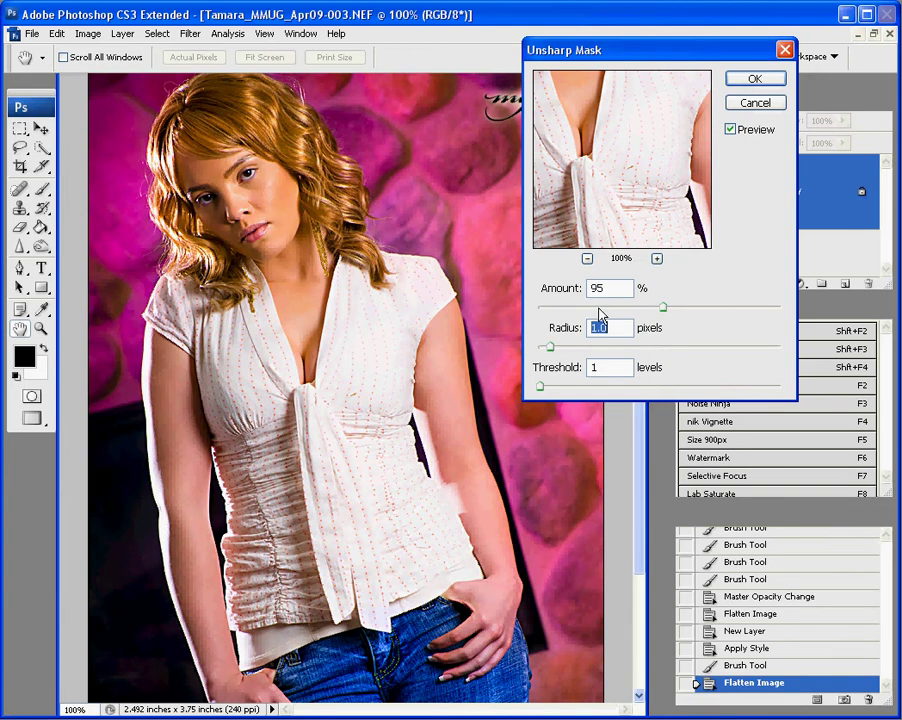
left_click(684, 308)
left_click(697, 308)
left_click_drag(707, 312, 721, 312)
left_click_drag(550, 346, 566, 346)
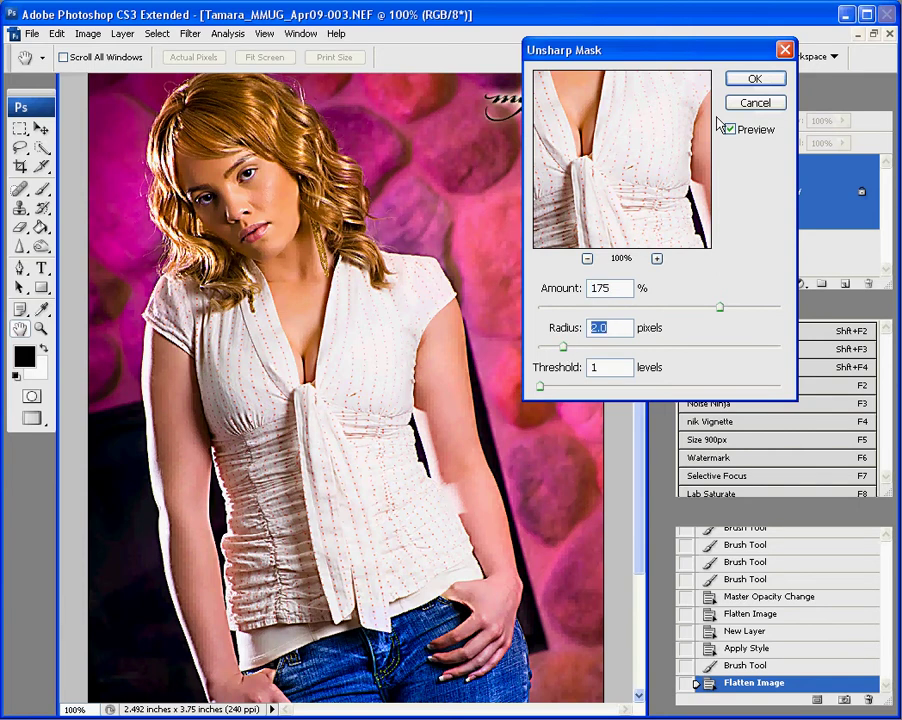
left_click(745, 82)
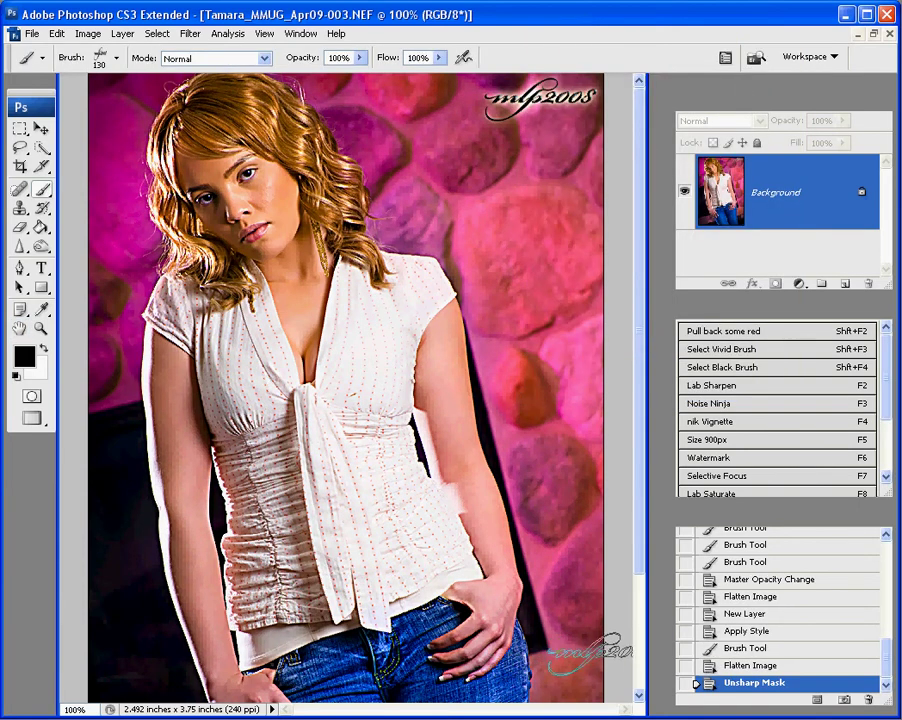
- Zoom in on the model's face, revert to the Flatten Image history state, then view at 100%
key("z")
scroll(398, 452, "down", 3)
left_click_drag(398, 452, 514, 552)
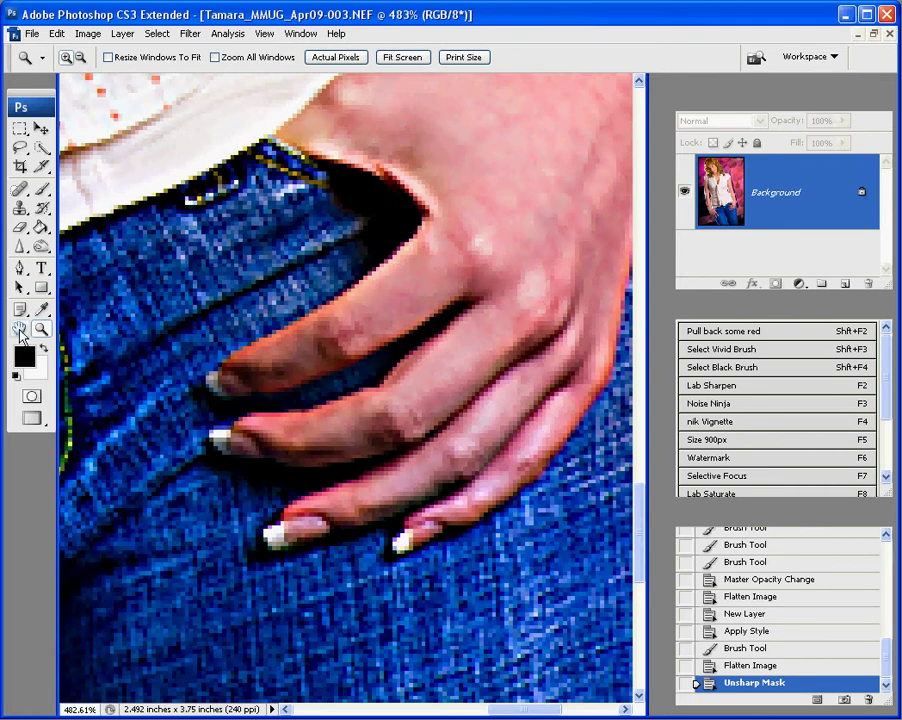
double_click(20, 330)
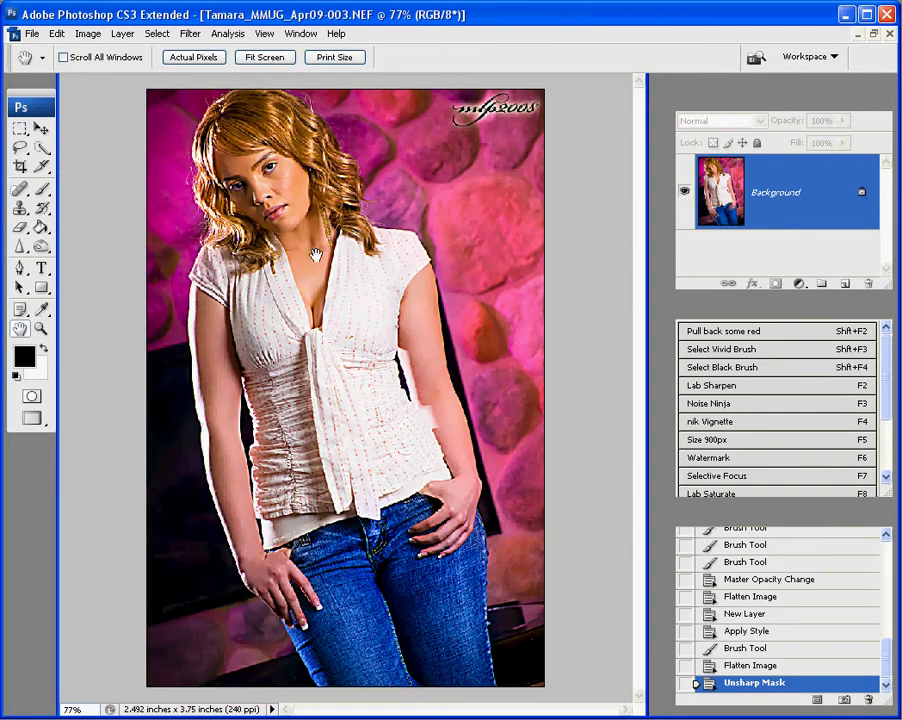
key("z")
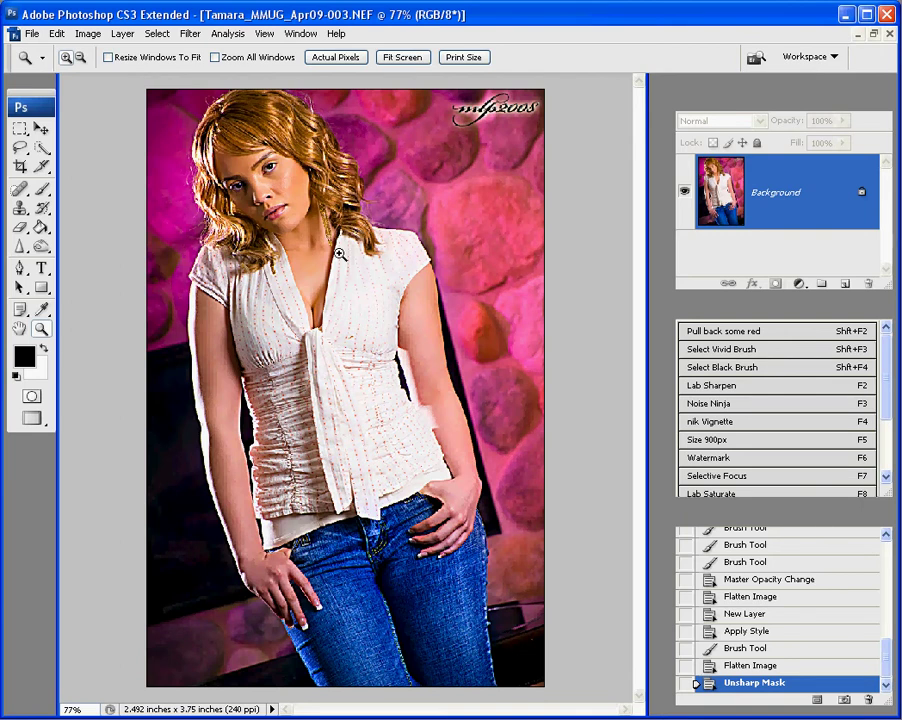
left_click_drag(334, 248, 212, 122)
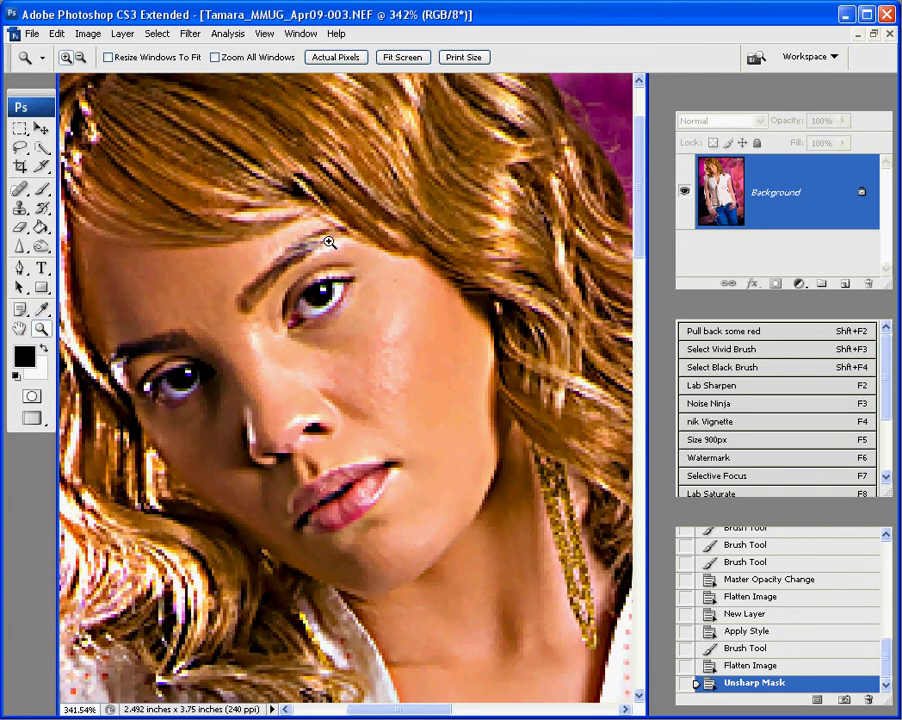
left_click(763, 666)
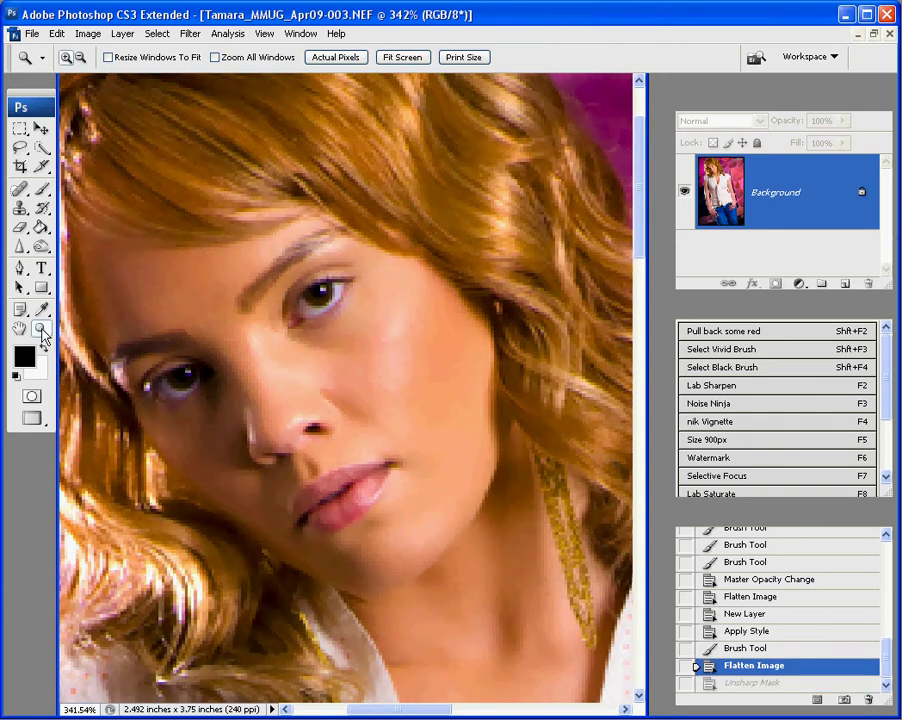
double_click(42, 331)
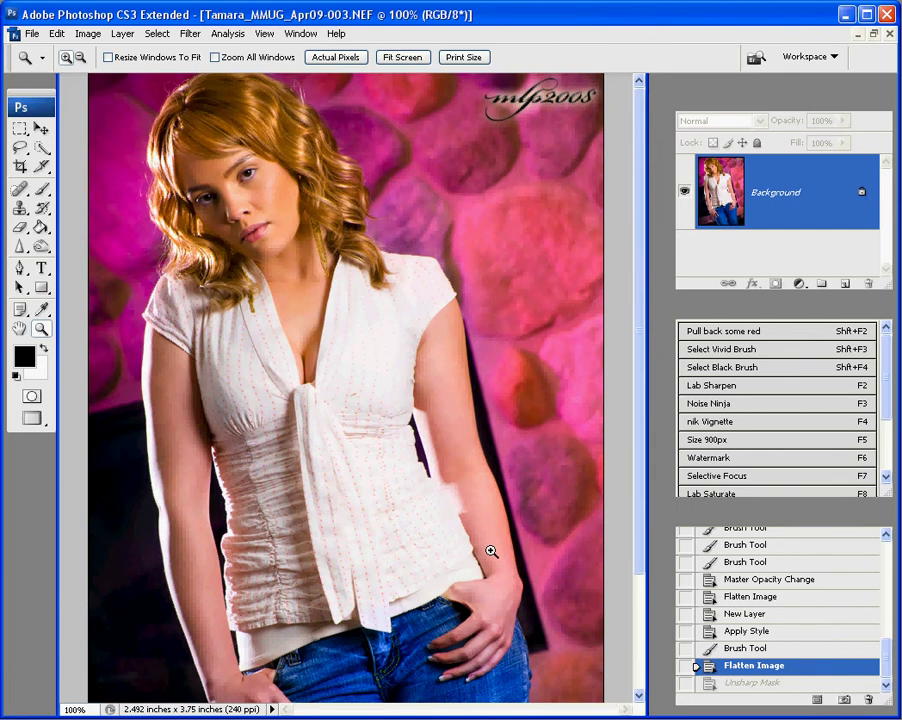
- Convert the image to Lab Color mode and show the Channels panel
left_click(87, 36)
mouse_move(97, 57)
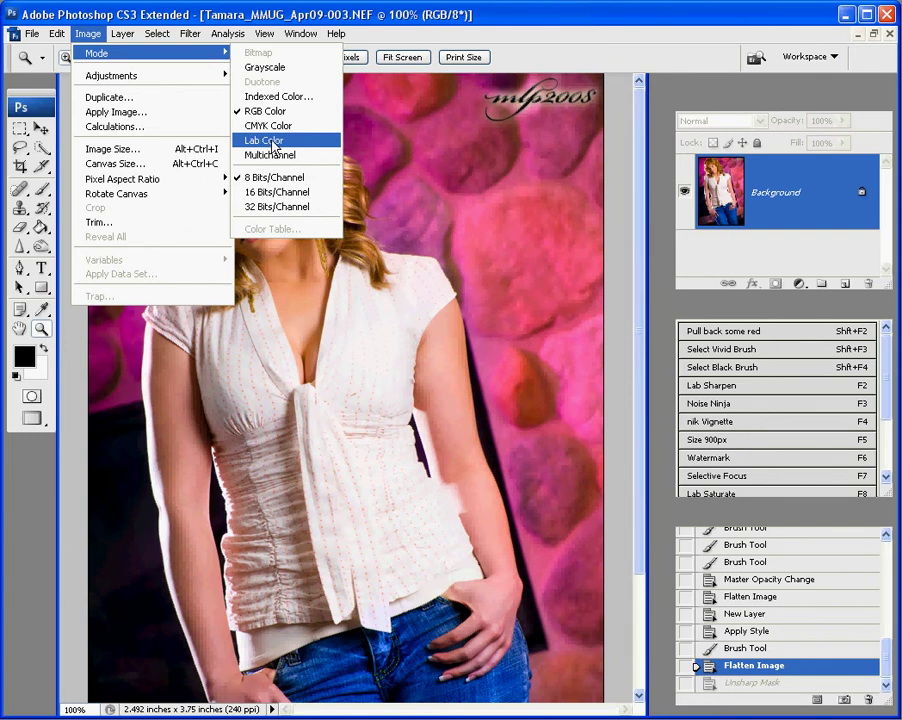
left_click(273, 143)
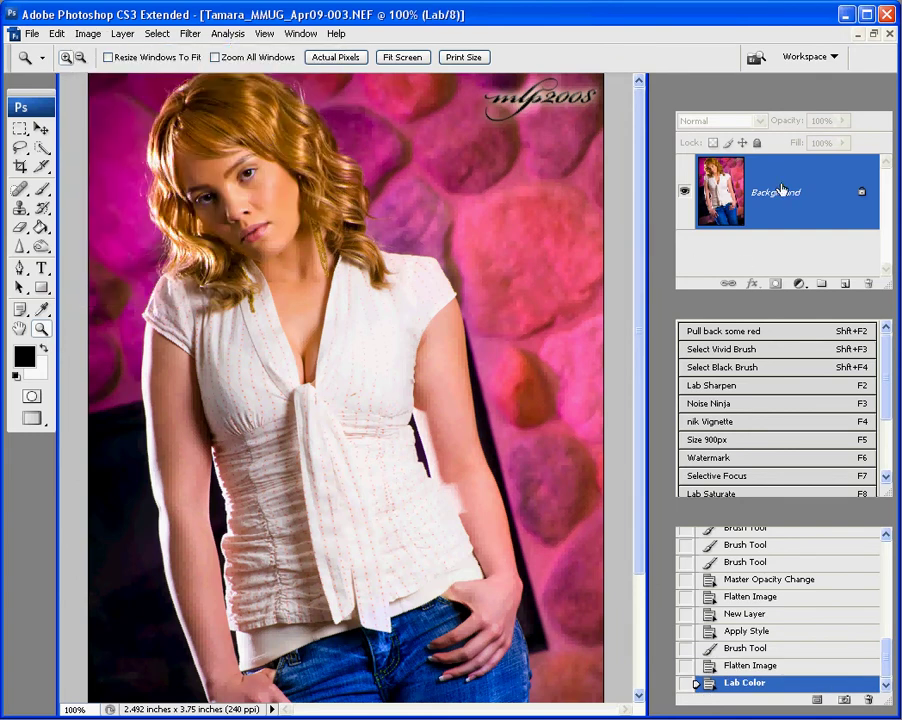
left_click(757, 108)
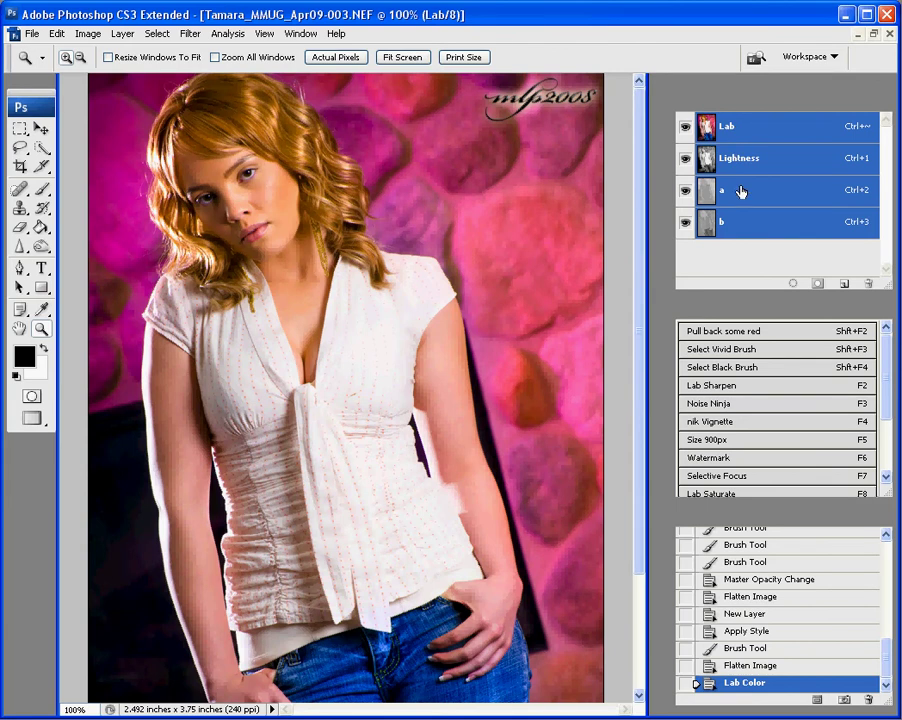
- Switch the image to RGB Color and then back to Lab Color
left_click(88, 33)
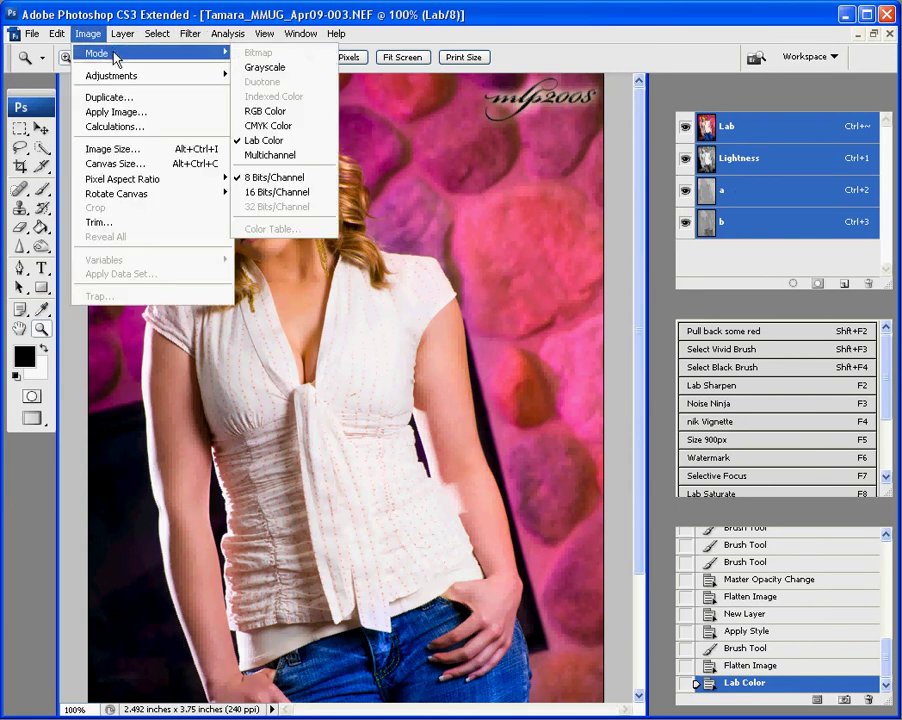
left_click(300, 118)
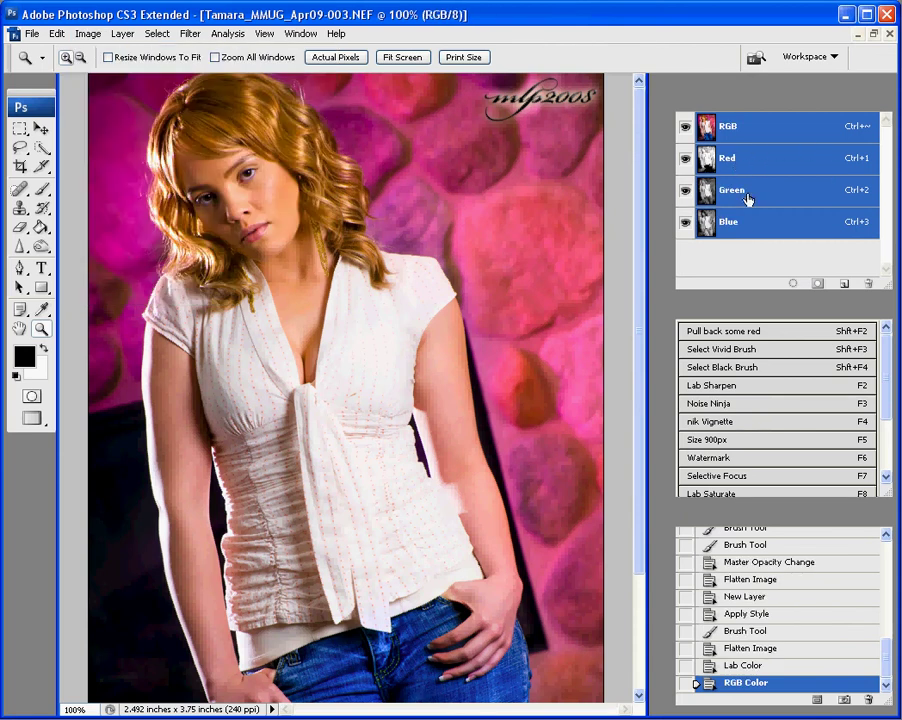
left_click(90, 34)
mouse_move(172, 58)
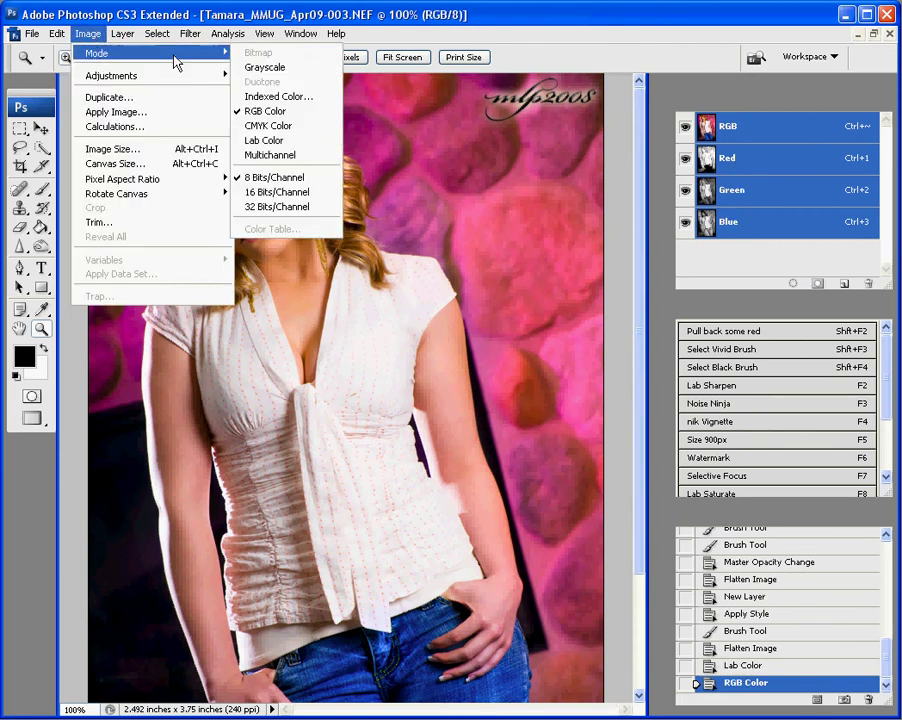
left_click(306, 139)
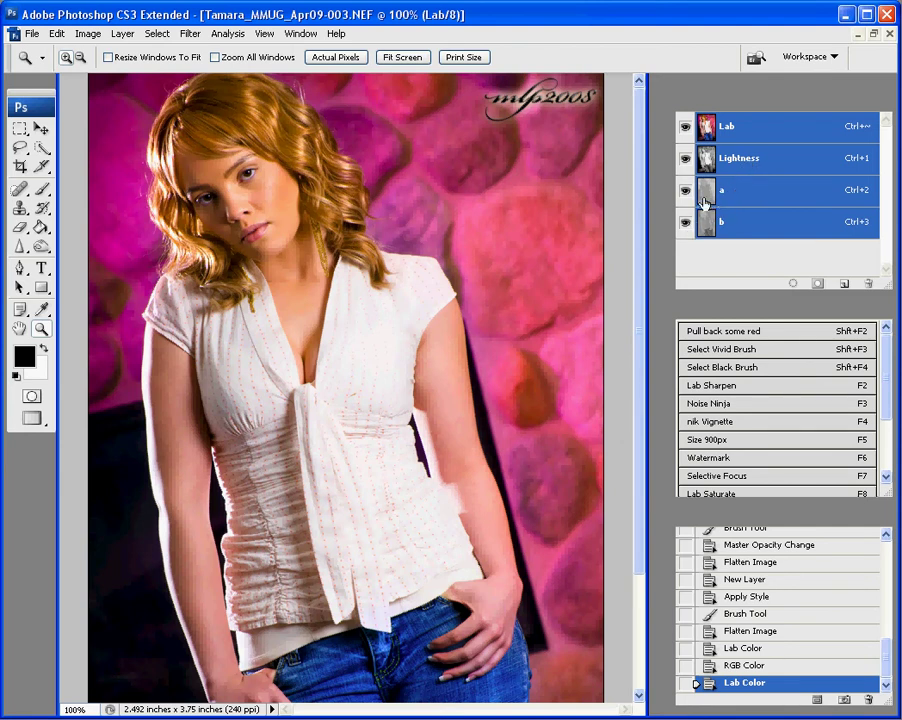
- Apply Unsharp Mask (175%, 1.0 pixel, threshold 1) to the Lightness channel, then show the Lab composite
left_click(752, 162)
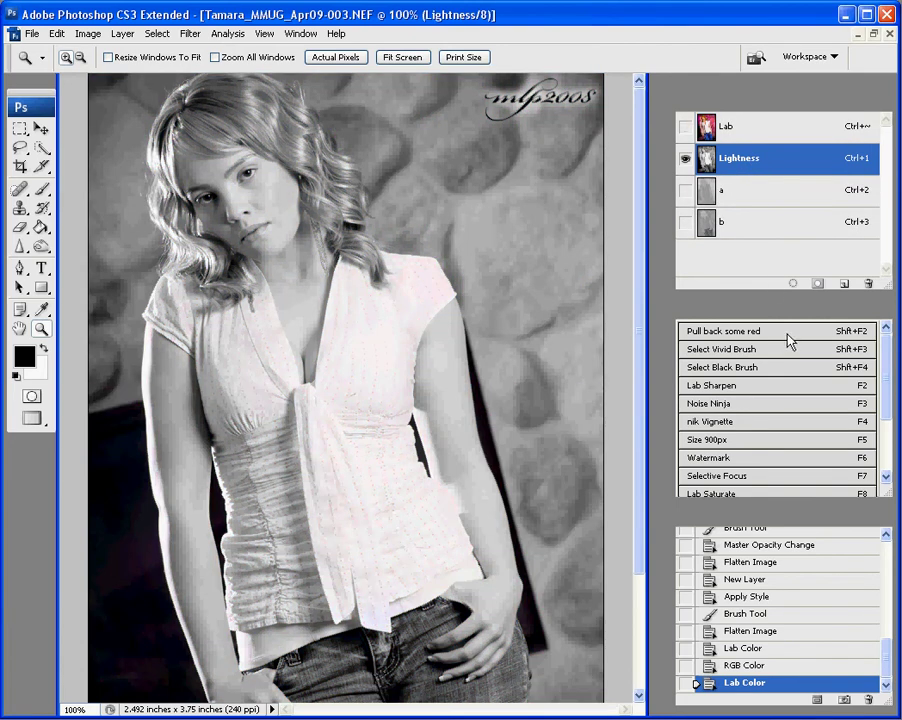
left_click(190, 34)
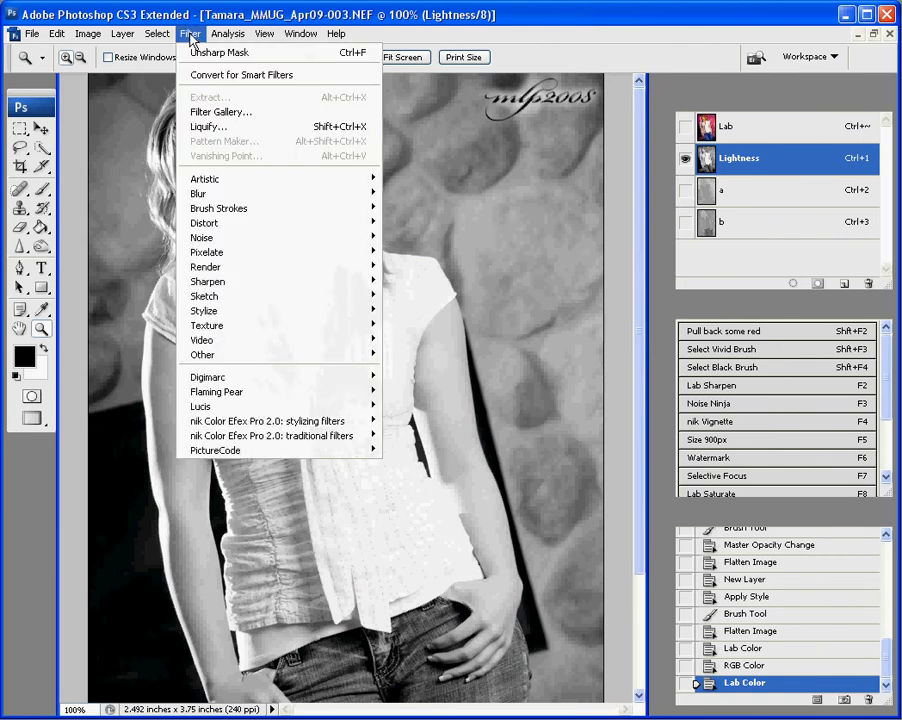
mouse_move(280, 272)
left_click(390, 338)
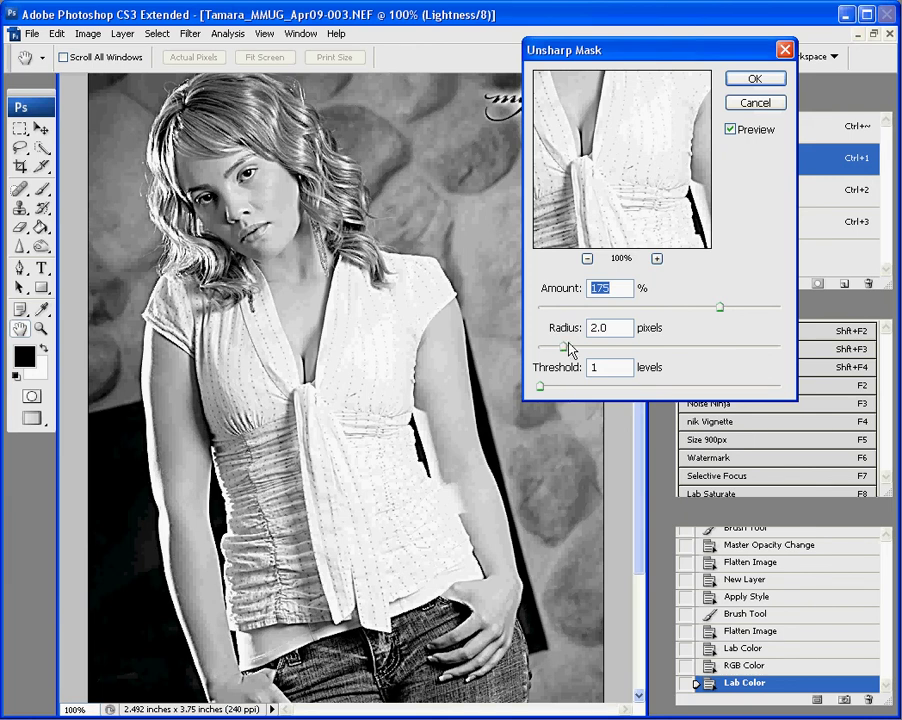
left_click_drag(566, 348, 552, 351)
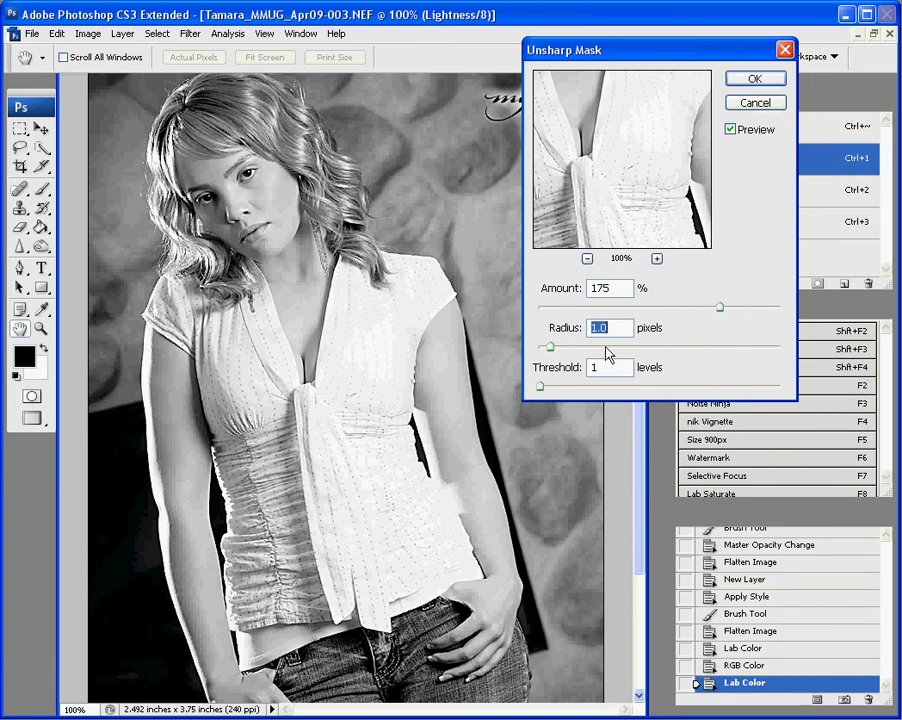
left_click(757, 88)
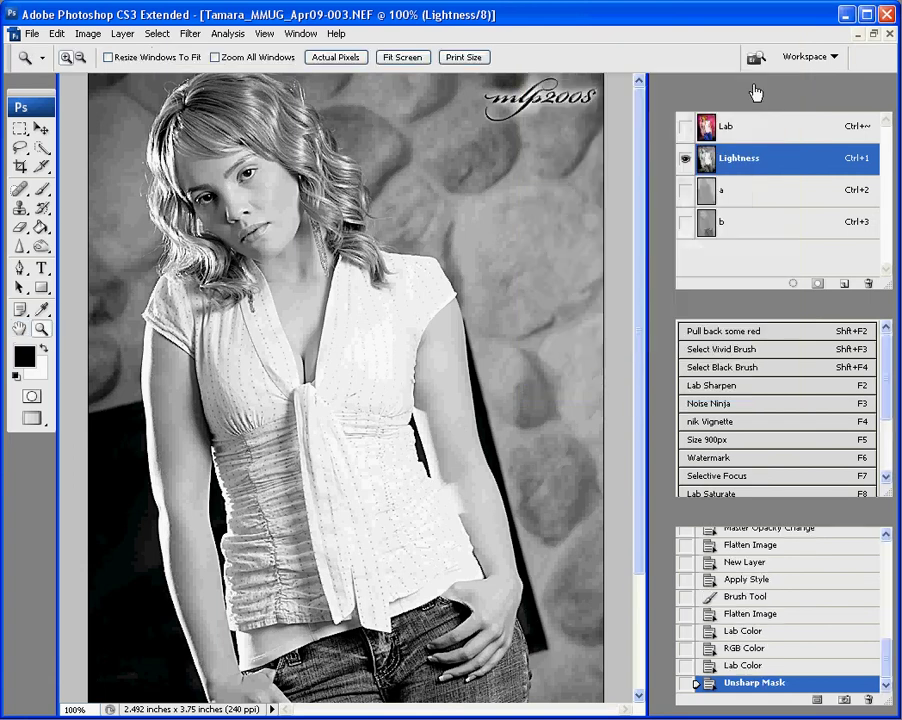
left_click(686, 129)
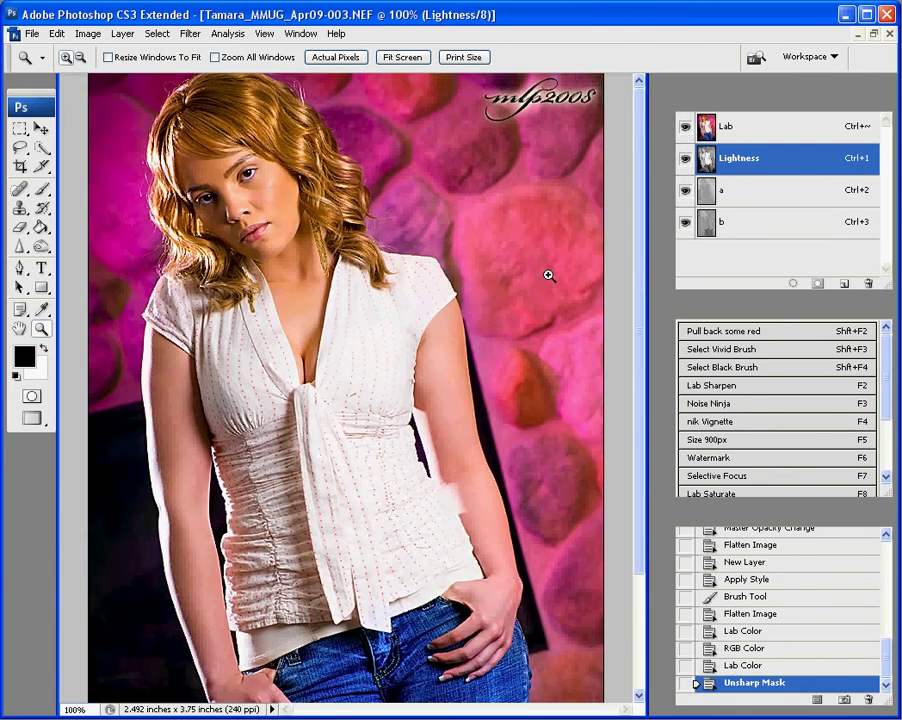
- Convert the sharpened portrait from Lab back to RGB Color mode
left_click(89, 36)
mouse_move(130, 53)
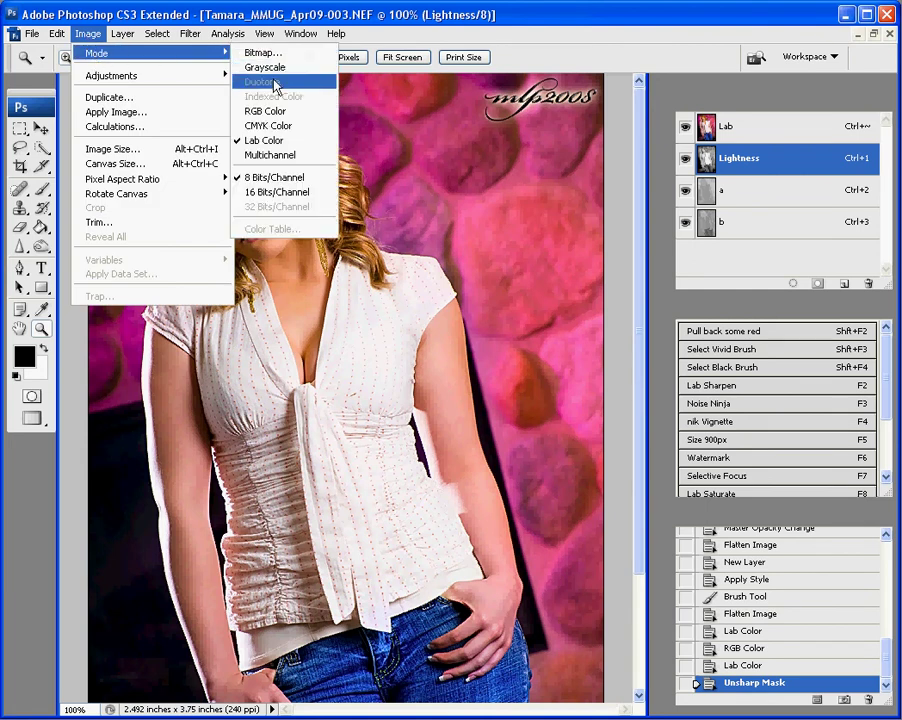
left_click(262, 113)
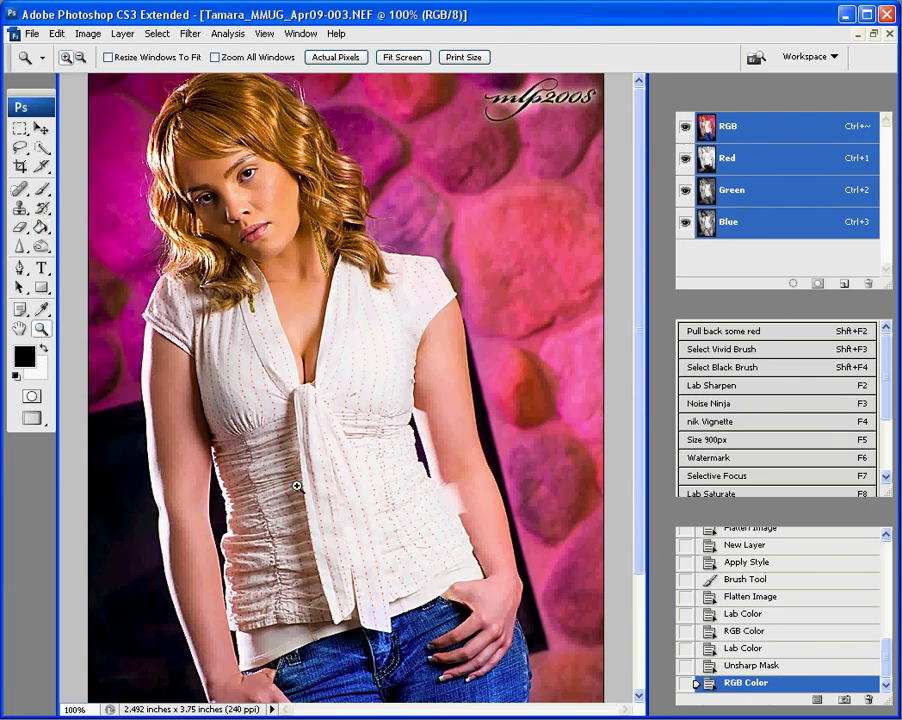
- Zoom in on the hip and hand to inspect the sharpening, then return to 100% view
left_click_drag(382, 553, 535, 536)
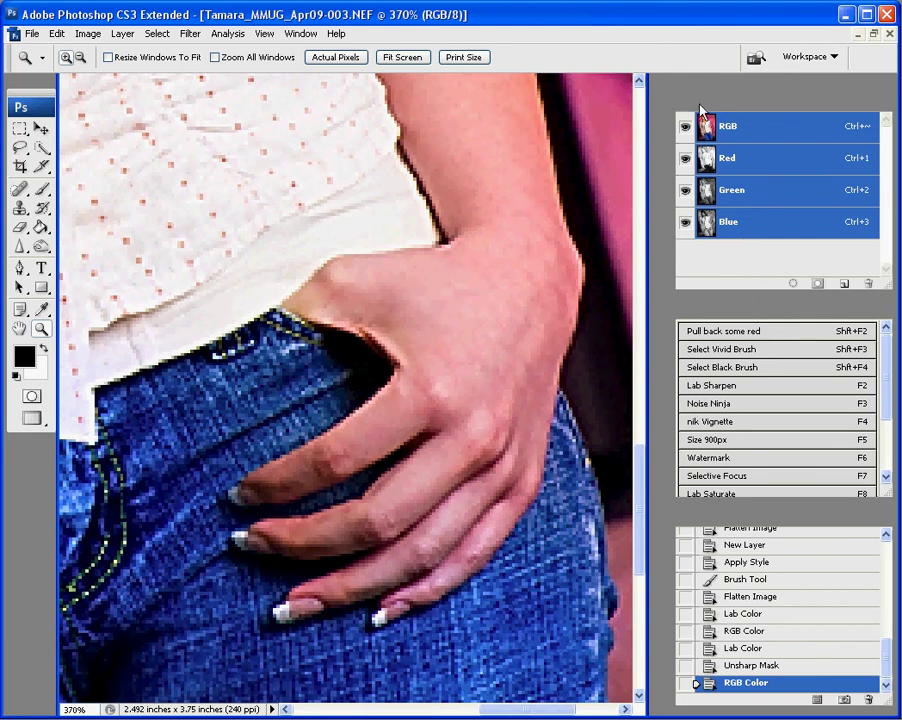
left_click(700, 104)
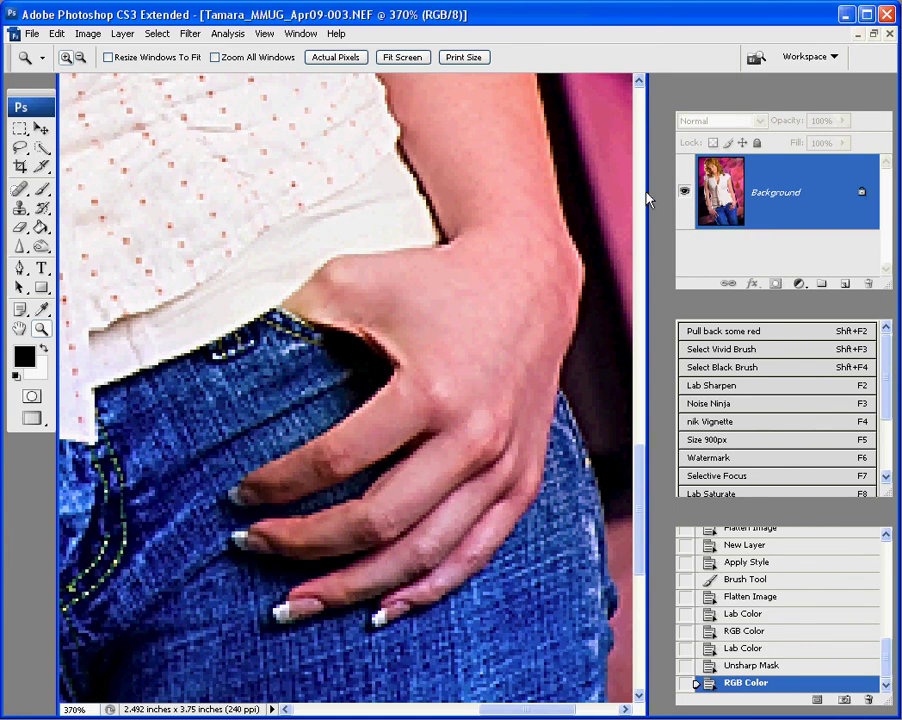
double_click(41, 330)
scroll(124, 334, "up", 3)
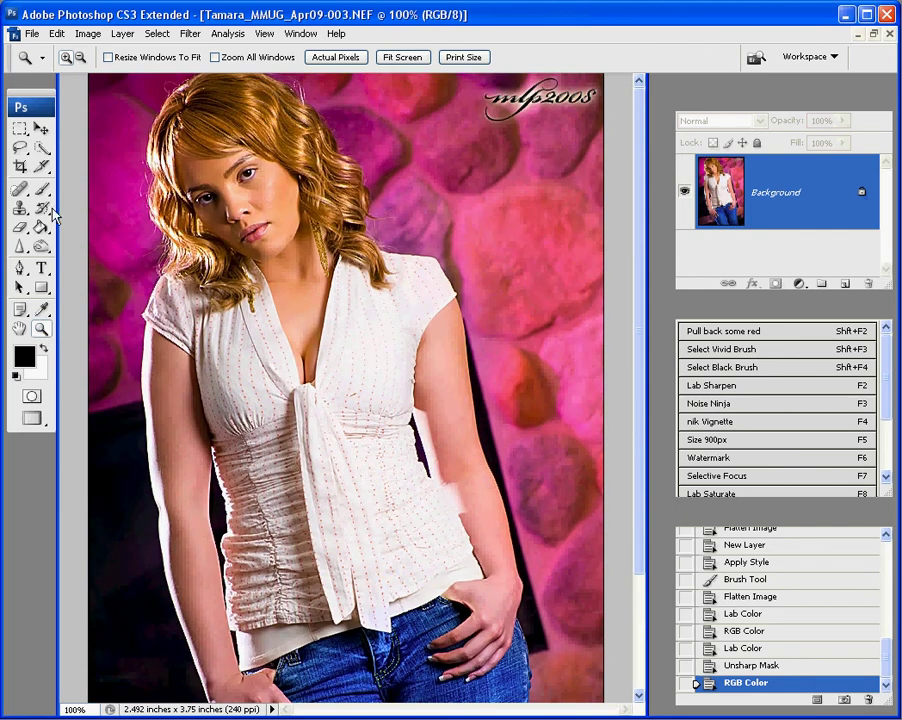
- Revert to the Flatten Image history state and run the Lab Sharpen action, creating Layer 1
left_click(55, 35)
left_click(52, 40)
left_click(766, 598)
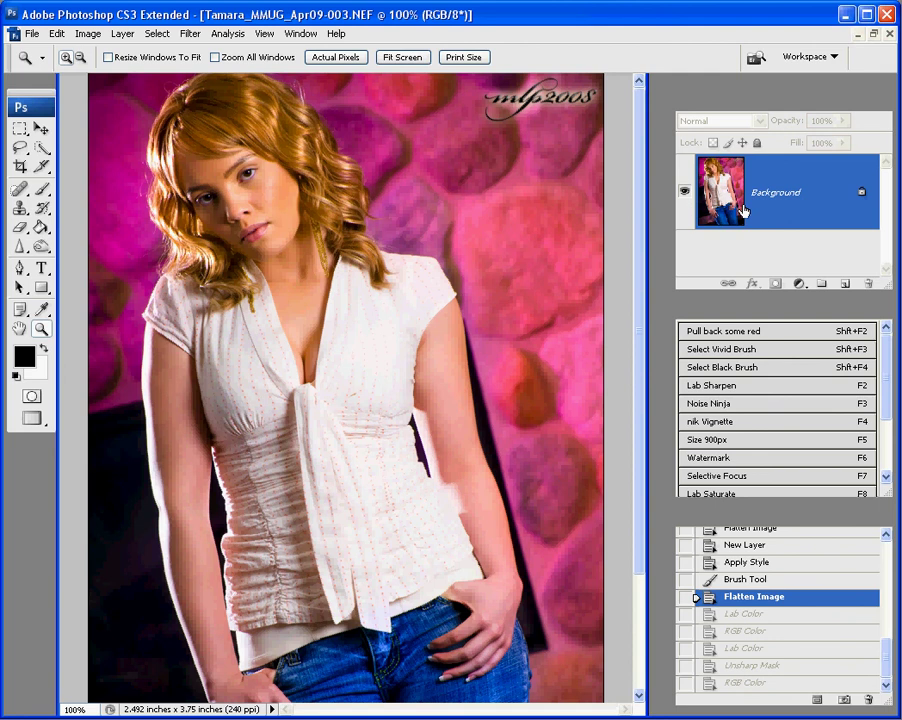
left_click(739, 389)
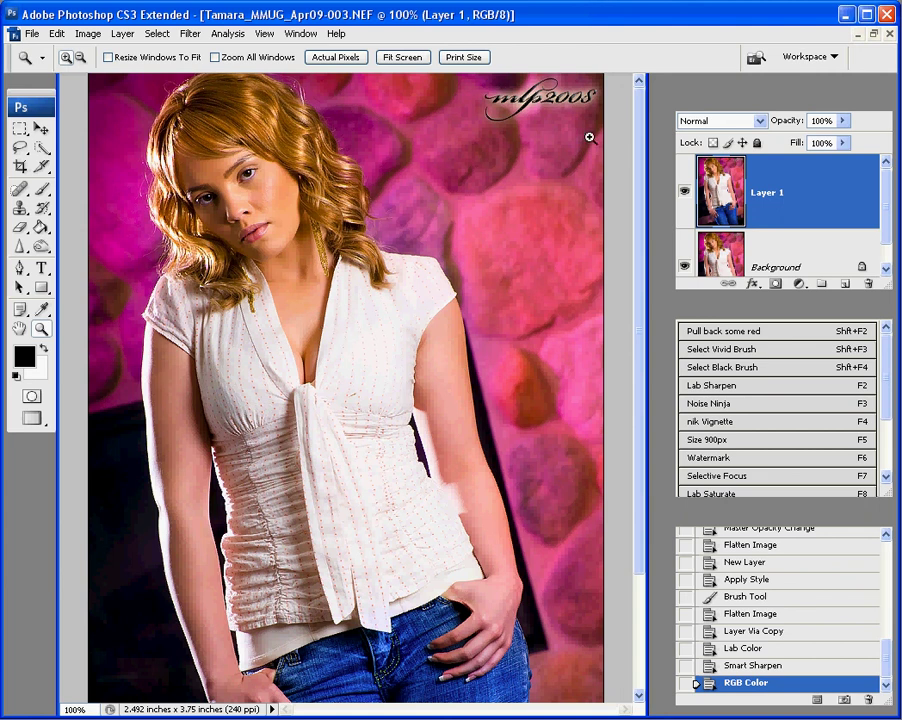
- Mask the mlp2008 watermark out of Layer 1 with a 200 px black brush; set opacity 60%
left_click(775, 284)
left_click(41, 189)
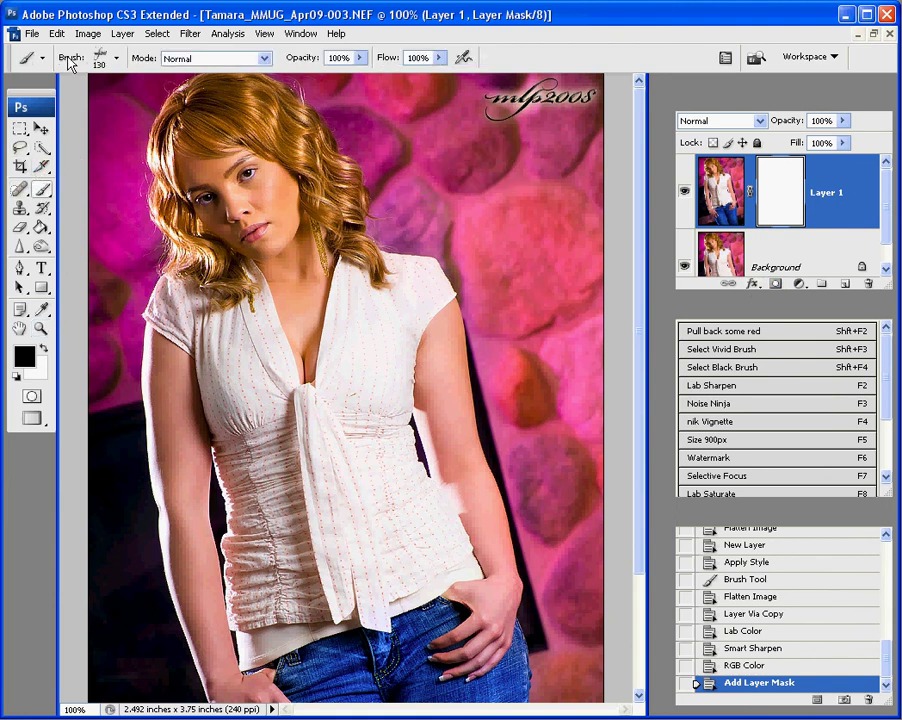
left_click(759, 368)
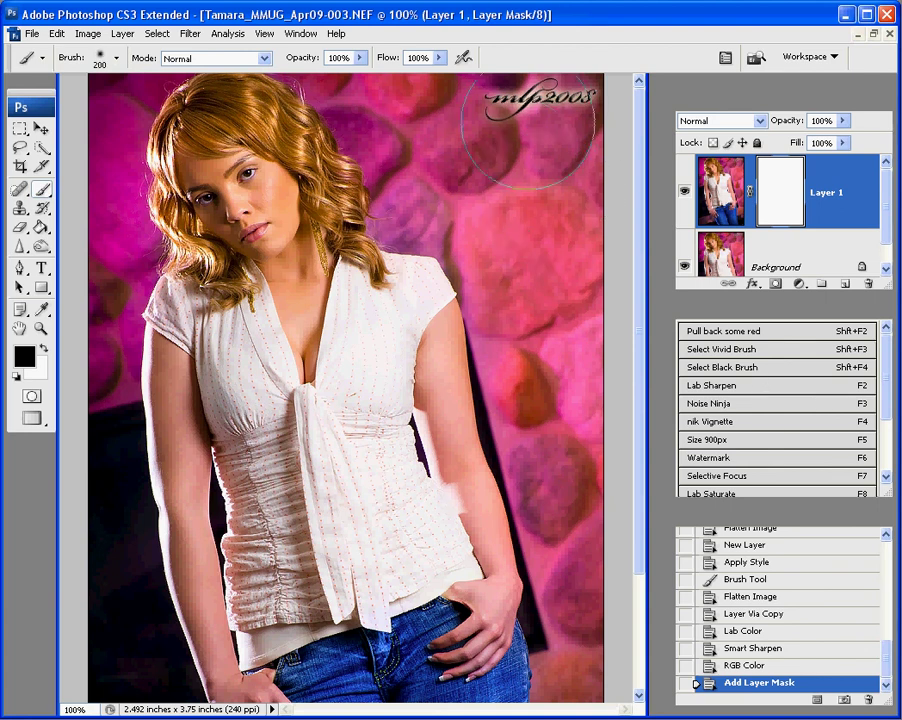
mouse_move(498, 137)
left_mouse_down()
mouse_move(561, 116)
mouse_move(521, 142)
mouse_move(524, 124)
mouse_move(543, 160)
left_mouse_up()
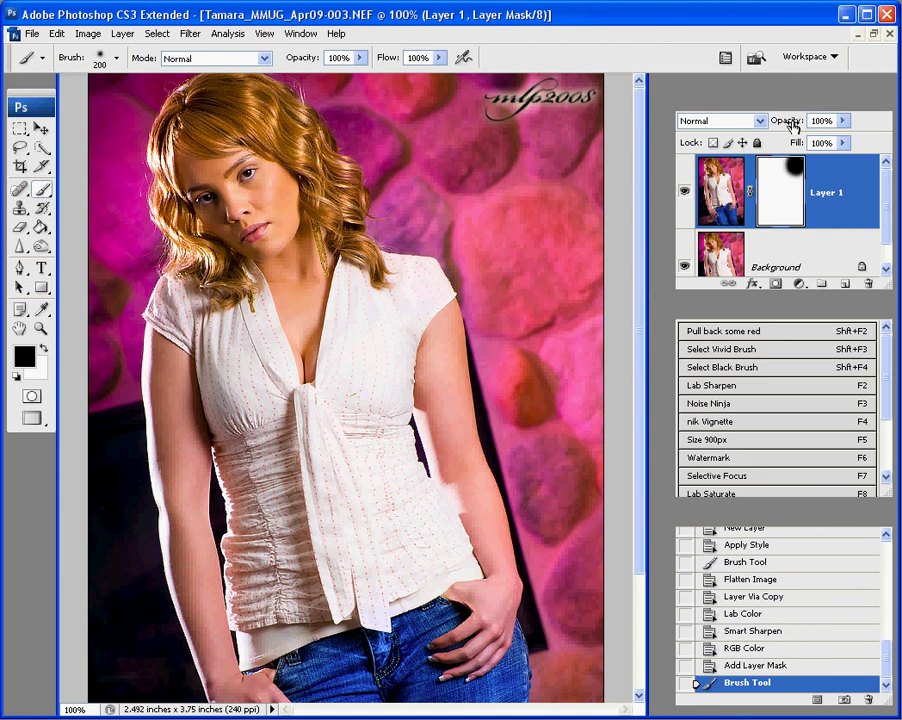
left_click_drag(795, 124, 757, 124)
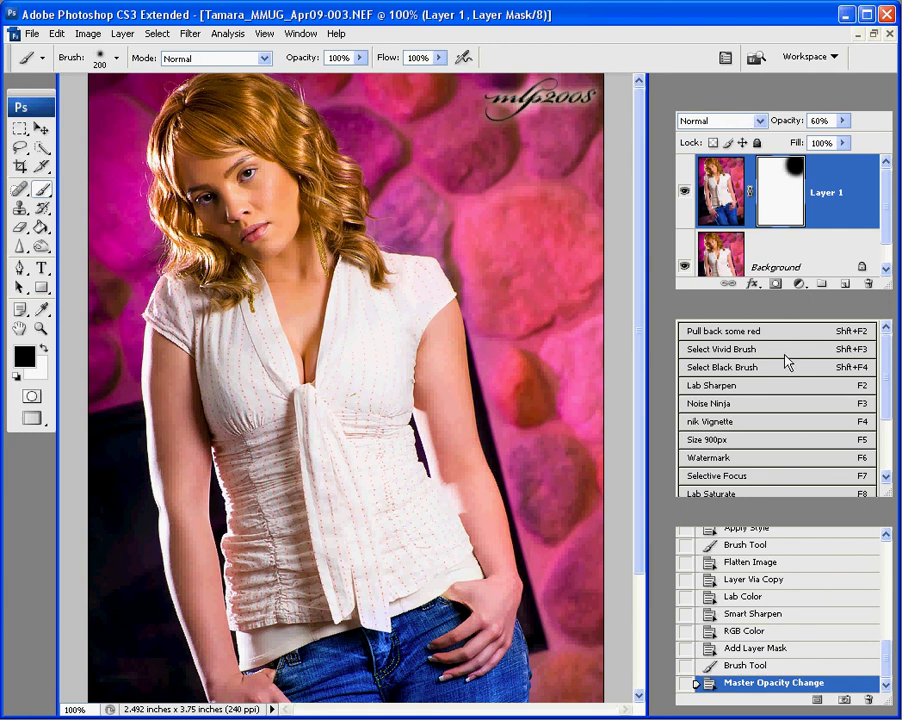